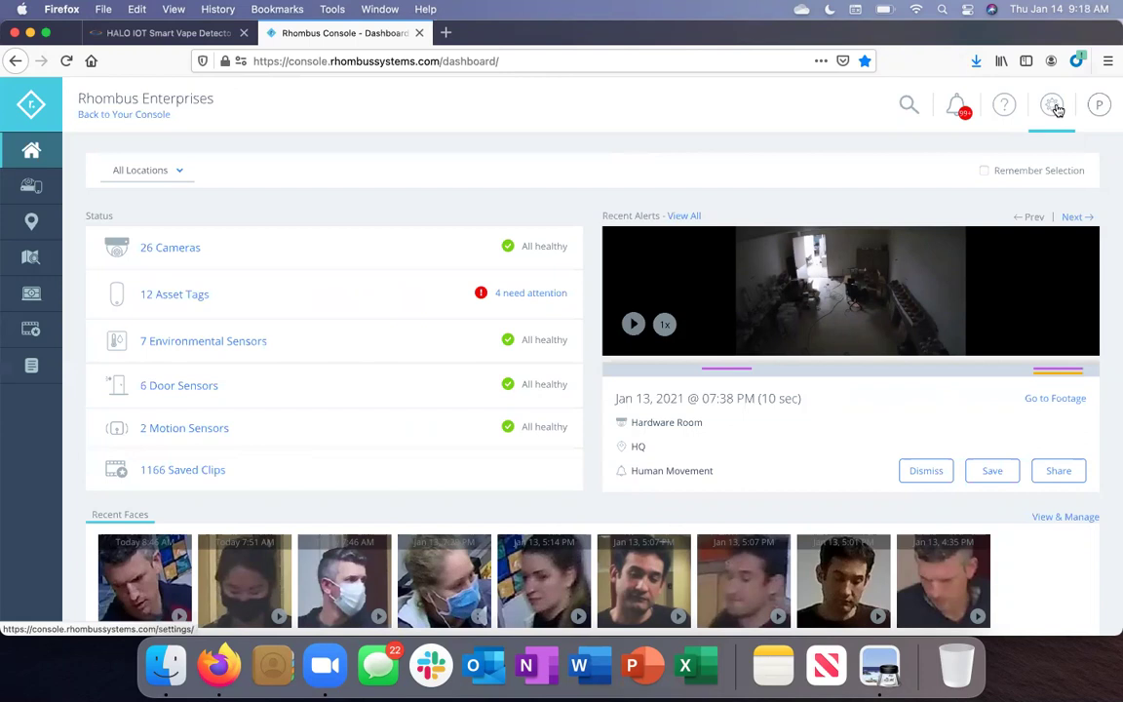
# - Open the Safety camera alert policy and remove its existing Helmet Missing and Mask Missing alert schedules
pyautogui.click(1058, 110)
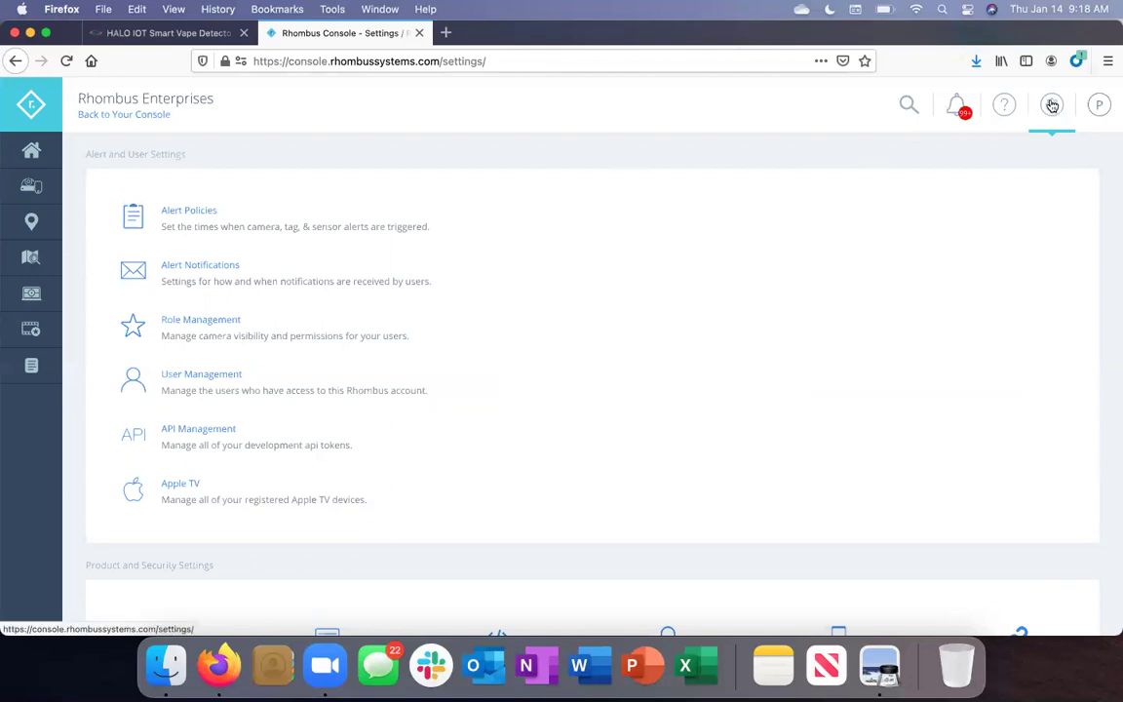
pyautogui.click(202, 217)
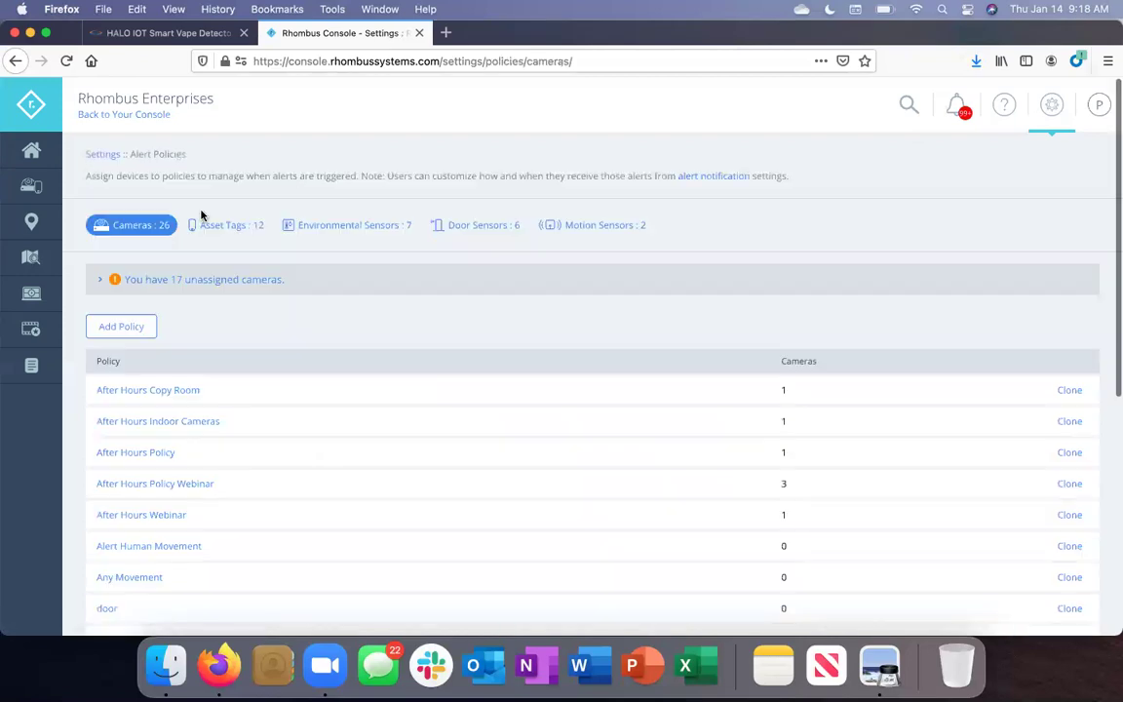
pyautogui.scroll(-5, 289, 334)
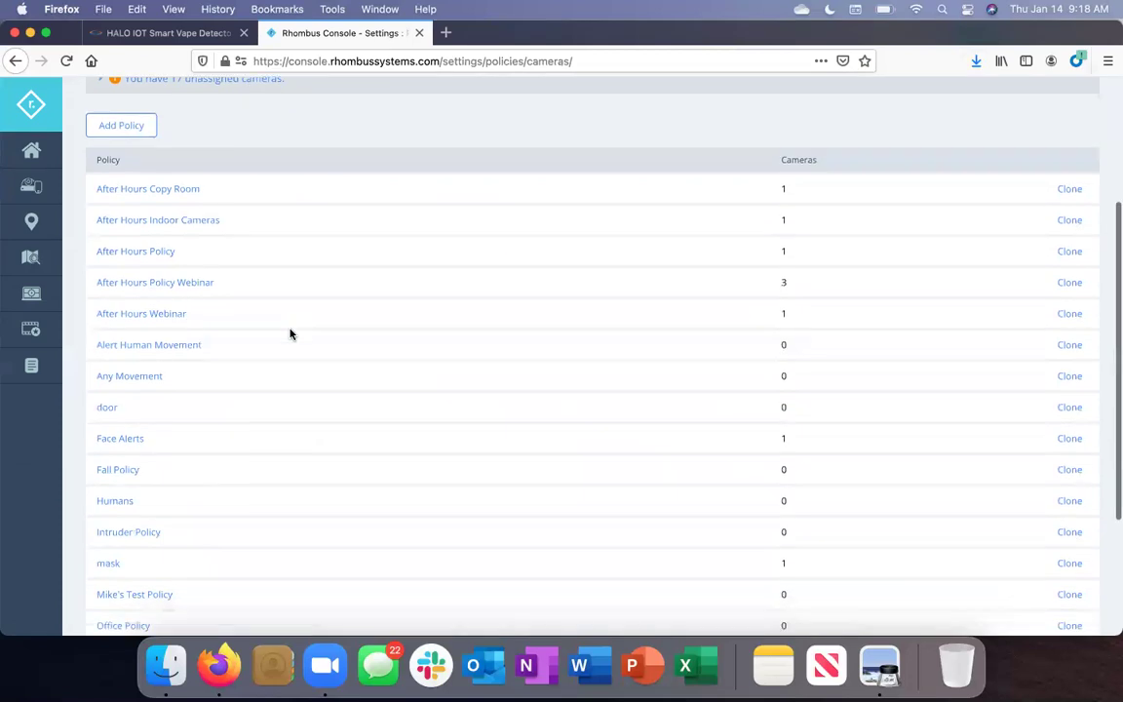
pyautogui.scroll(-2, 289, 334)
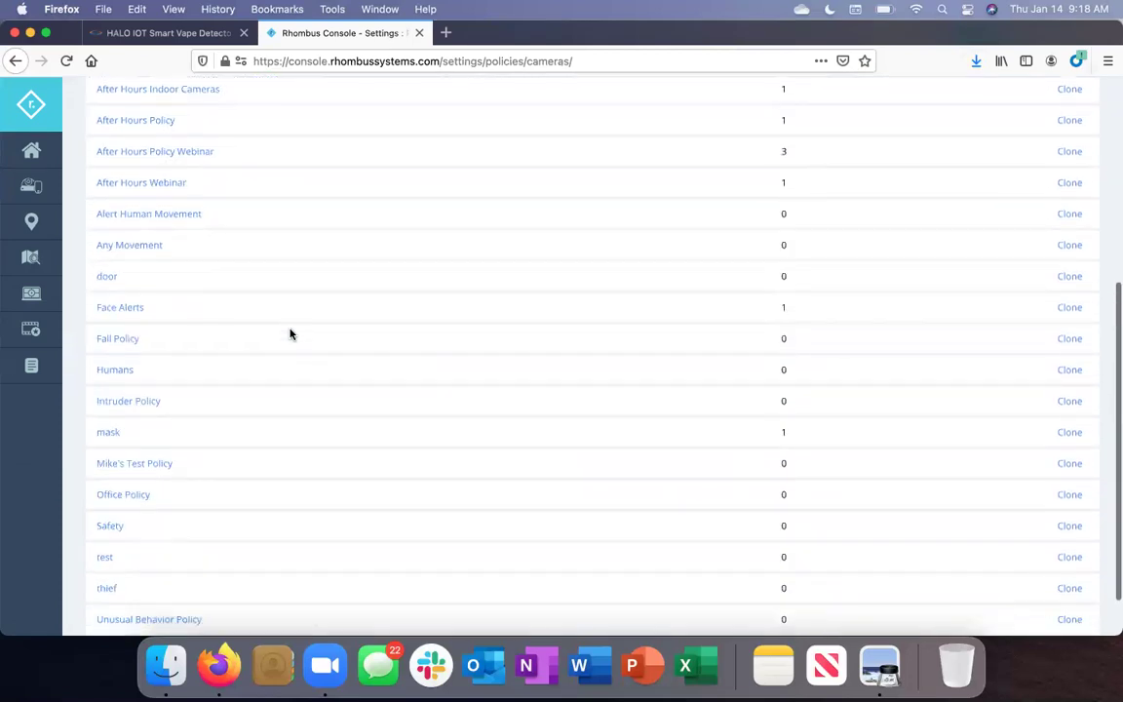
pyautogui.click(110, 526)
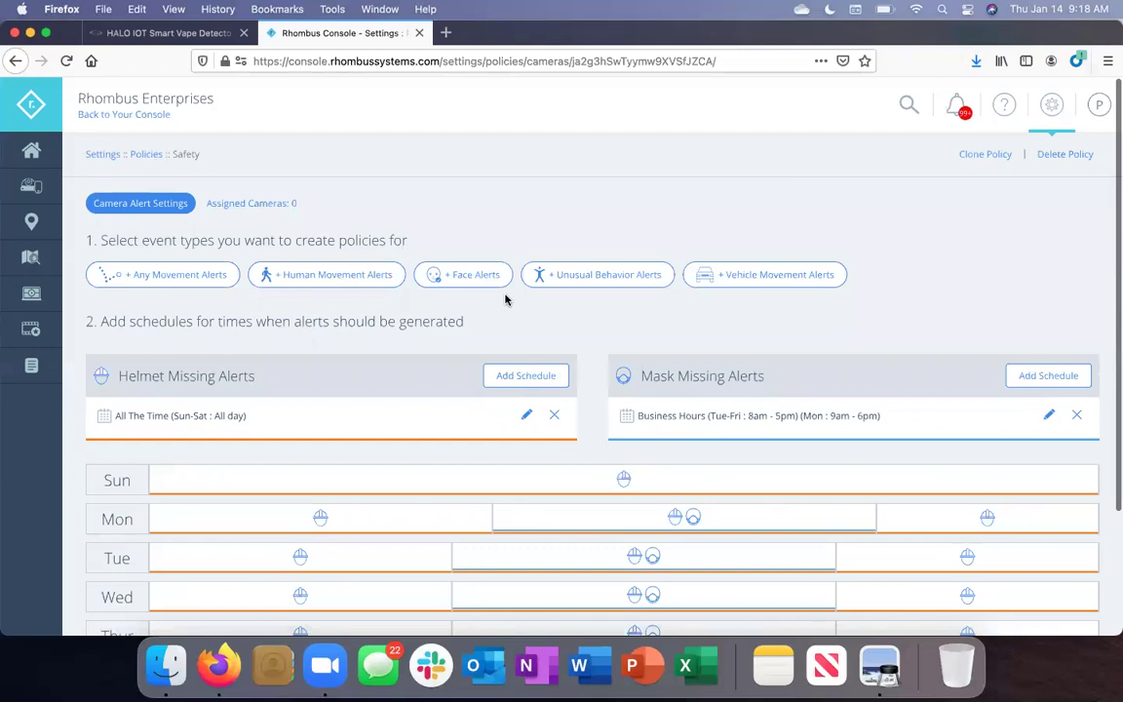
pyautogui.click(554, 415)
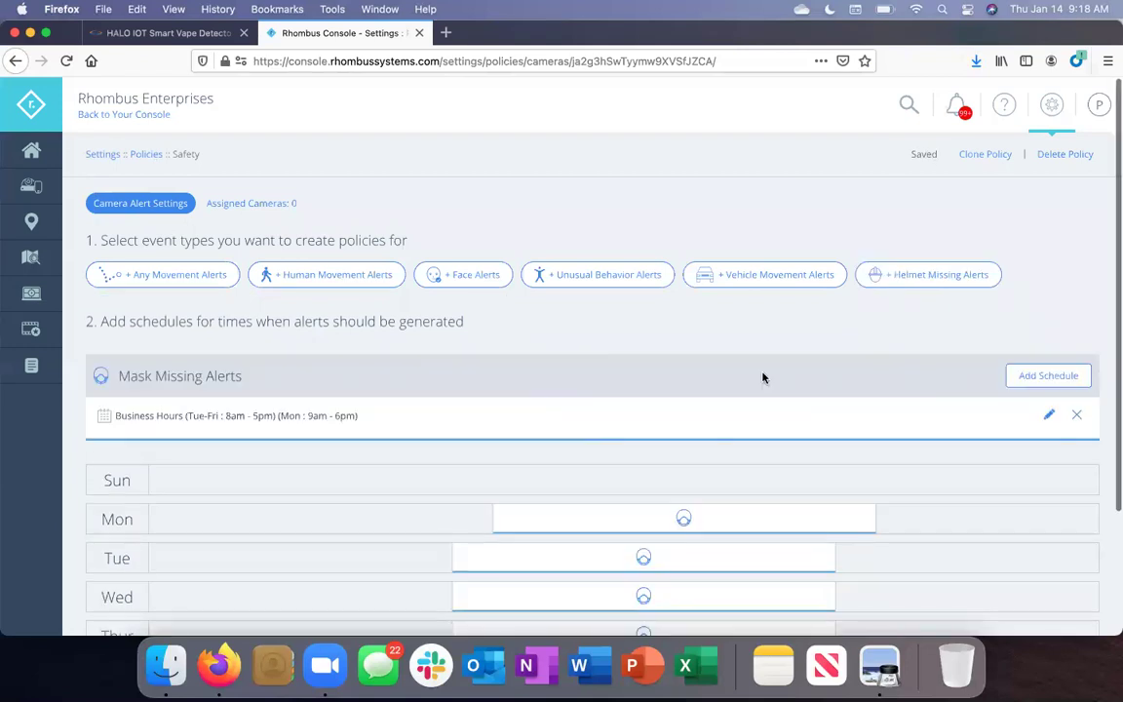
pyautogui.click(1077, 418)
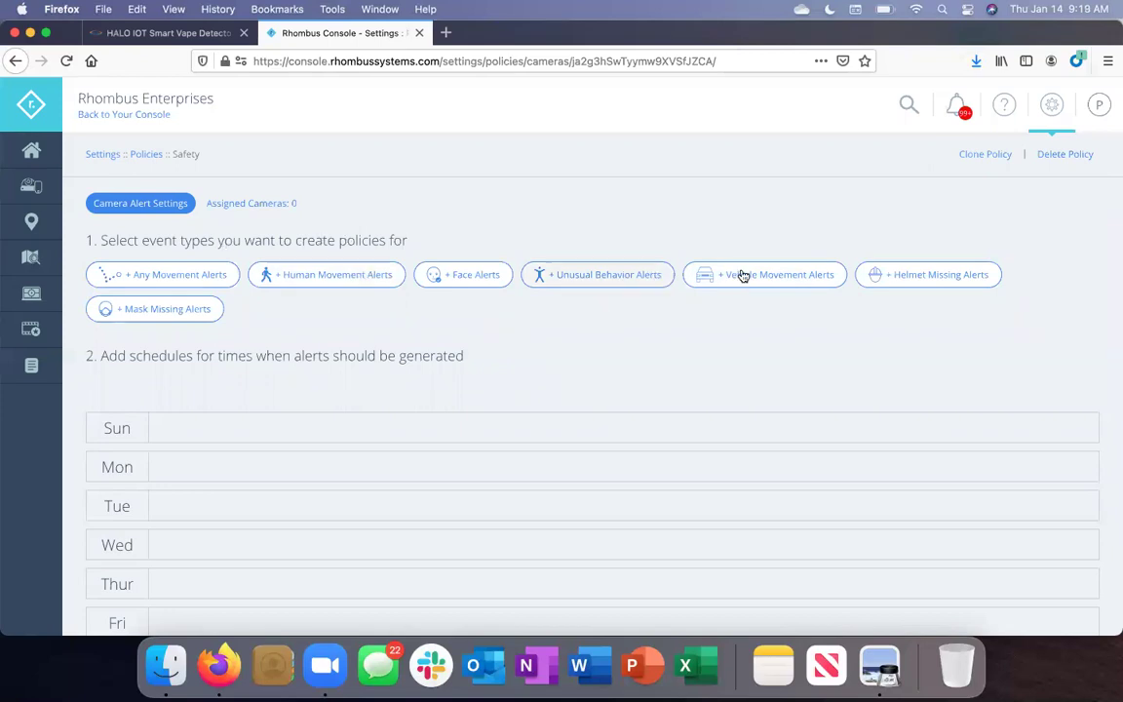
# - Add Helmet Missing Alerts to the Safety policy with the Business Hours schedule
pyautogui.click(899, 281)
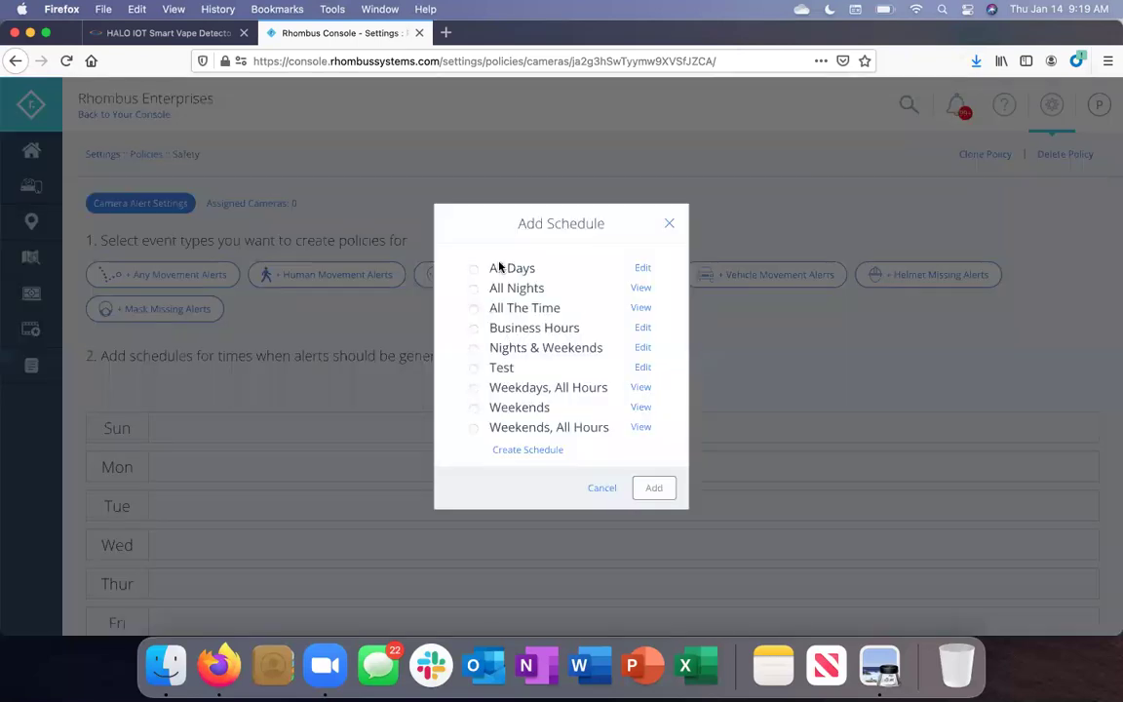
pyautogui.click(474, 330)
pyautogui.click(654, 488)
pyautogui.scroll(-3, 661, 492)
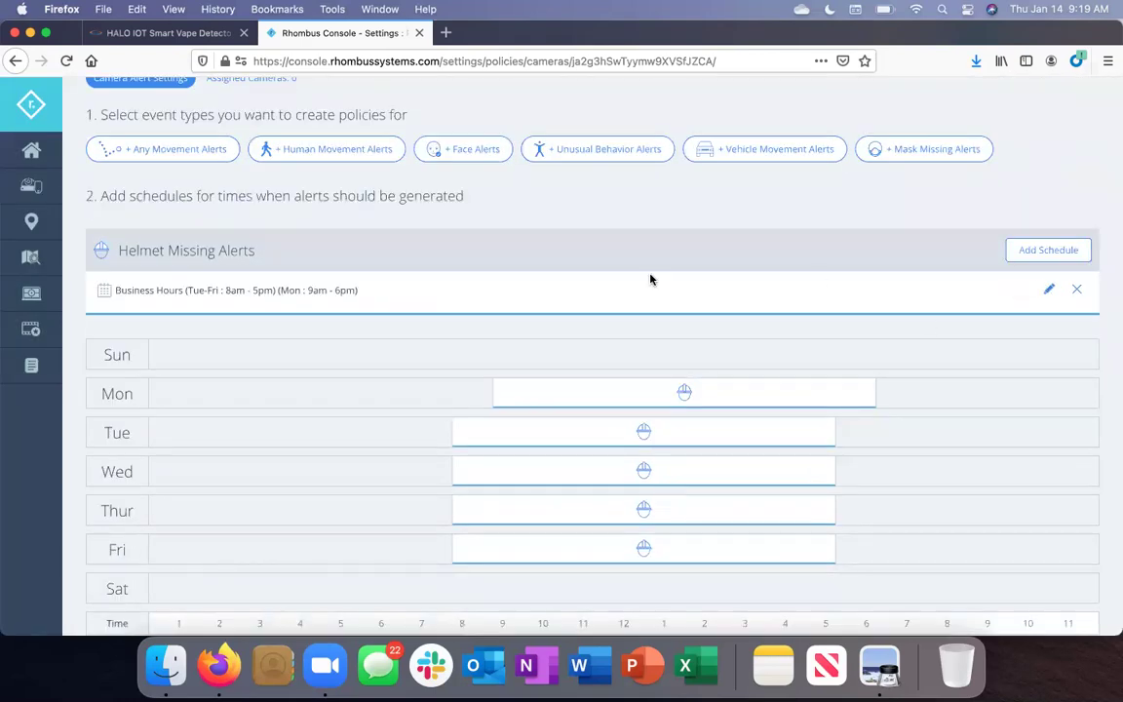
# - Update the Business Hours schedule by taking Friday out of the 8 AM to 5 PM row and adding a Friday row from 9:00 AM to 4:00 PM
pyautogui.click(1048, 290)
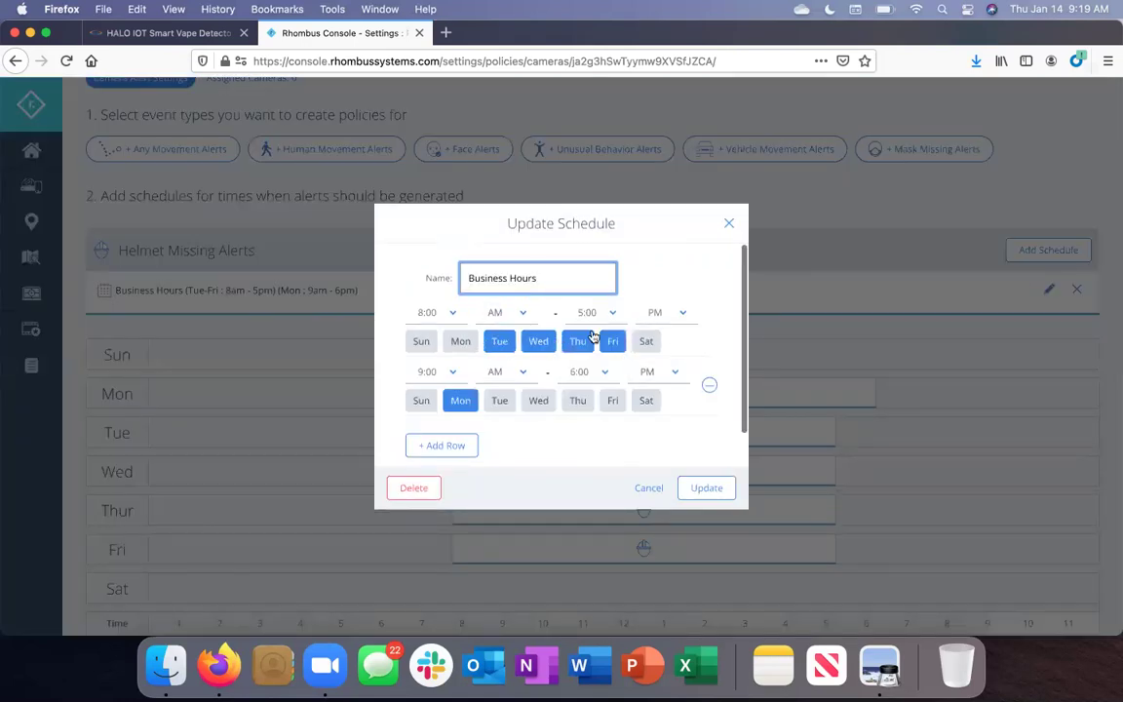
pyautogui.click(468, 444)
pyautogui.click(613, 340)
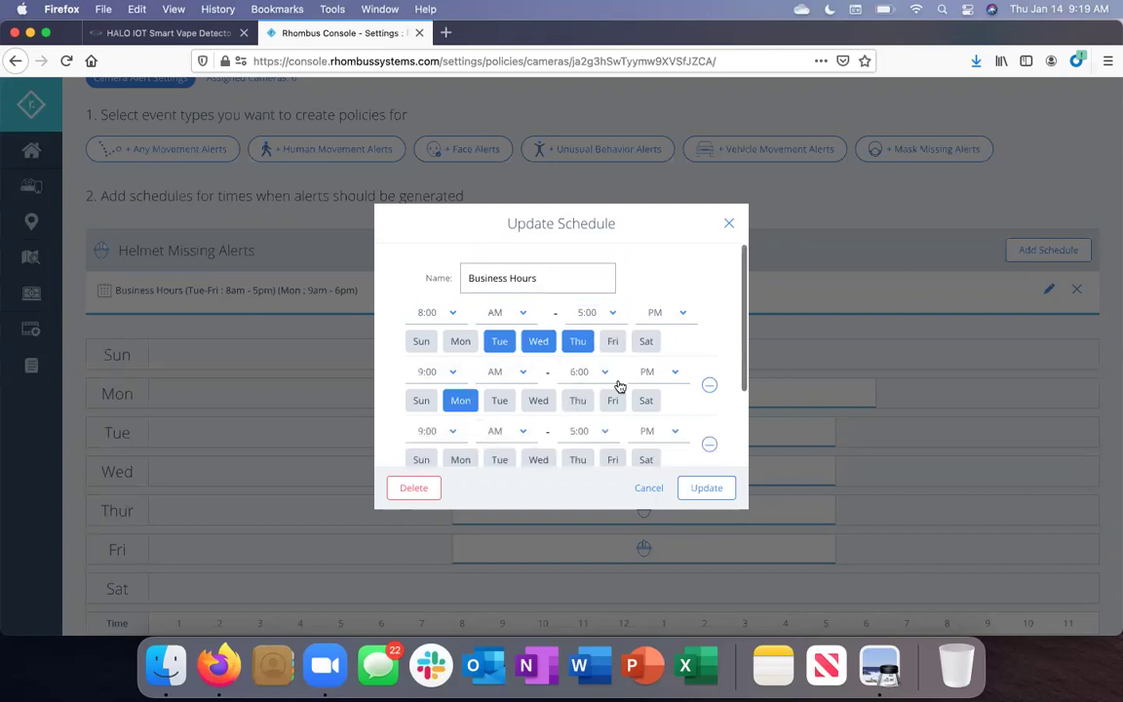
pyautogui.scroll(-1, 619, 387)
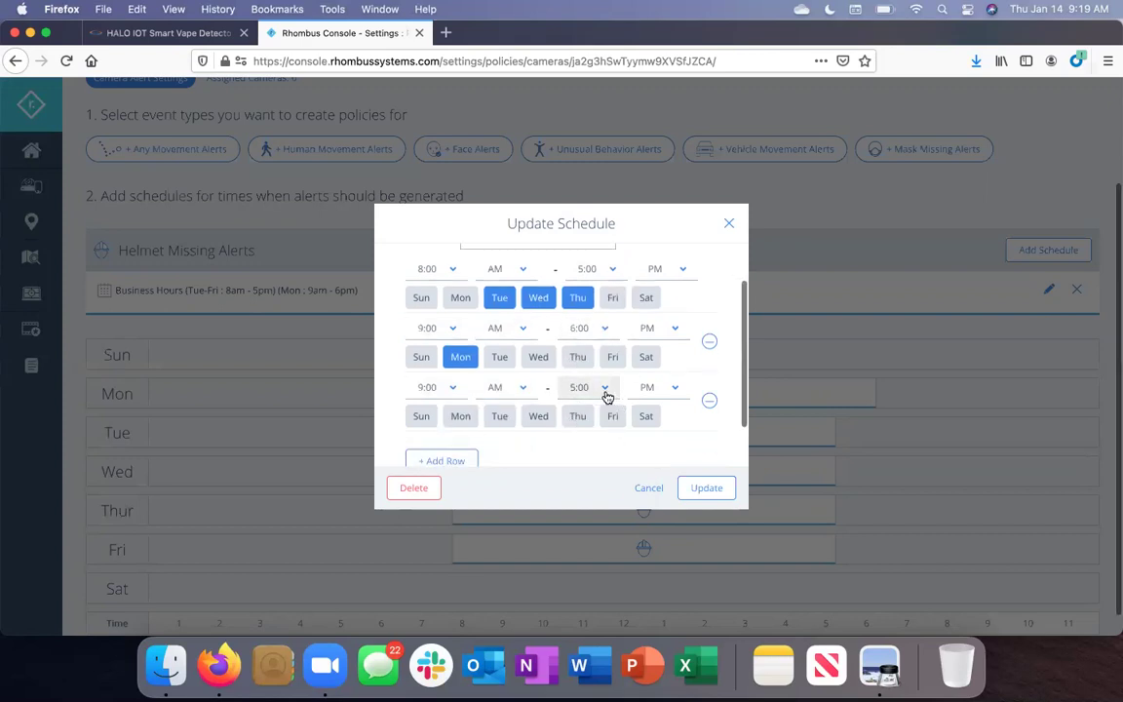
pyautogui.click(605, 390)
pyautogui.scroll(-1, 582, 434)
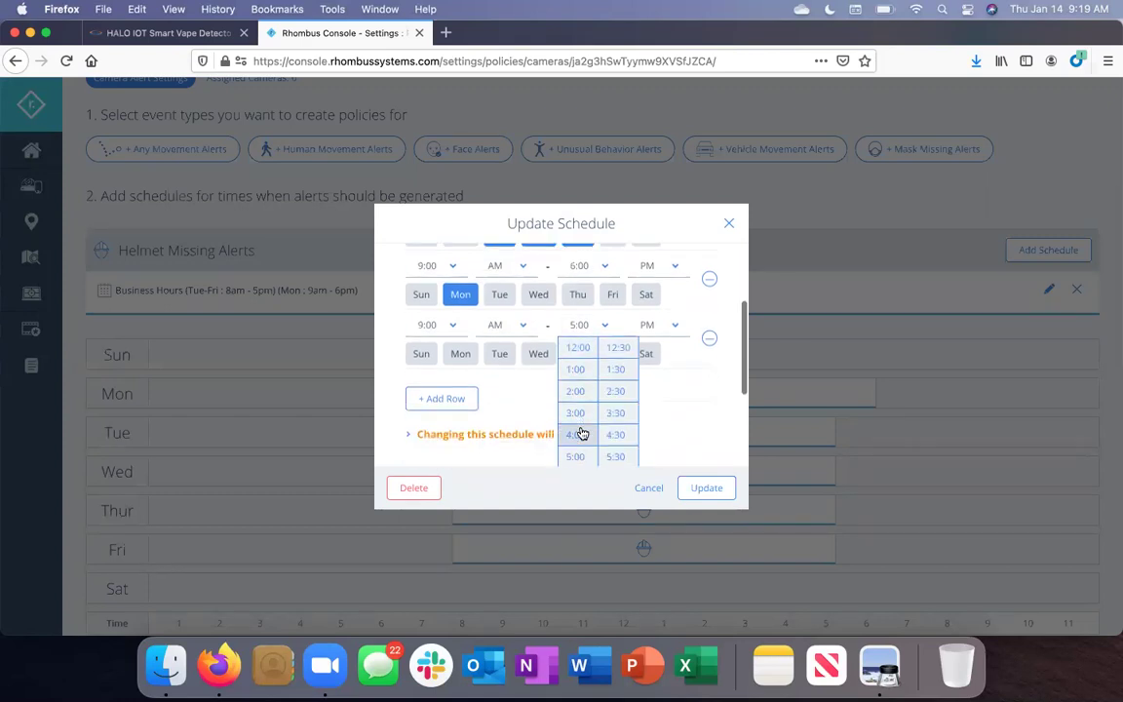
pyautogui.click(582, 432)
pyautogui.click(613, 371)
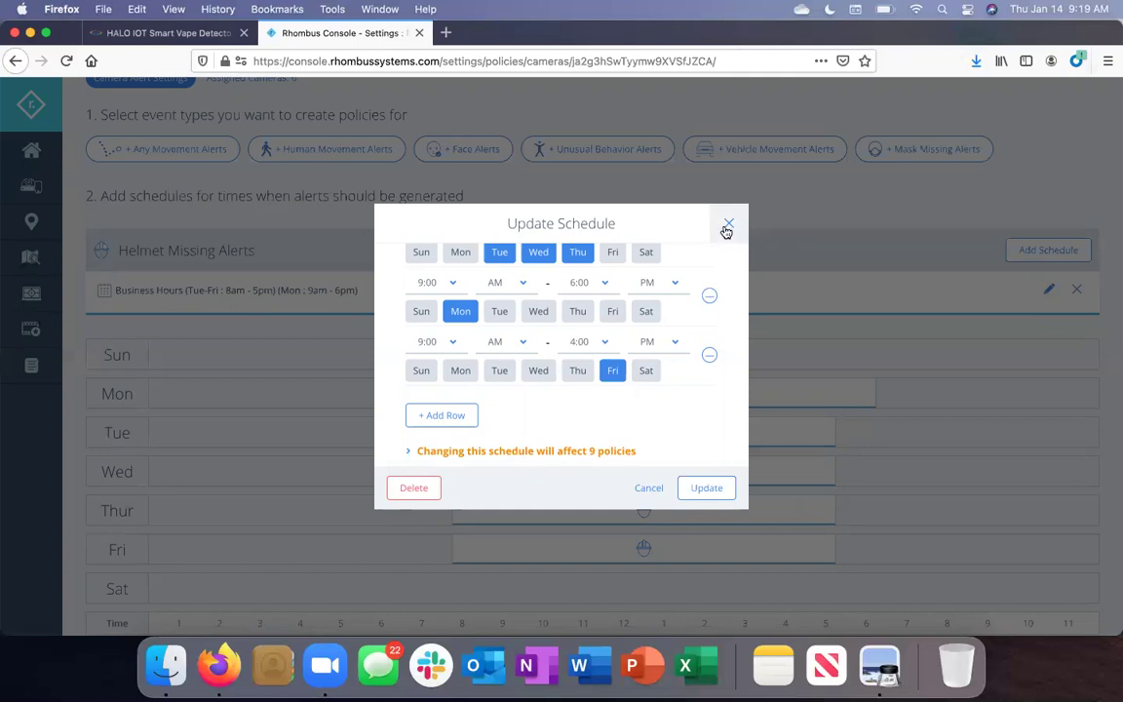
pyautogui.click(702, 490)
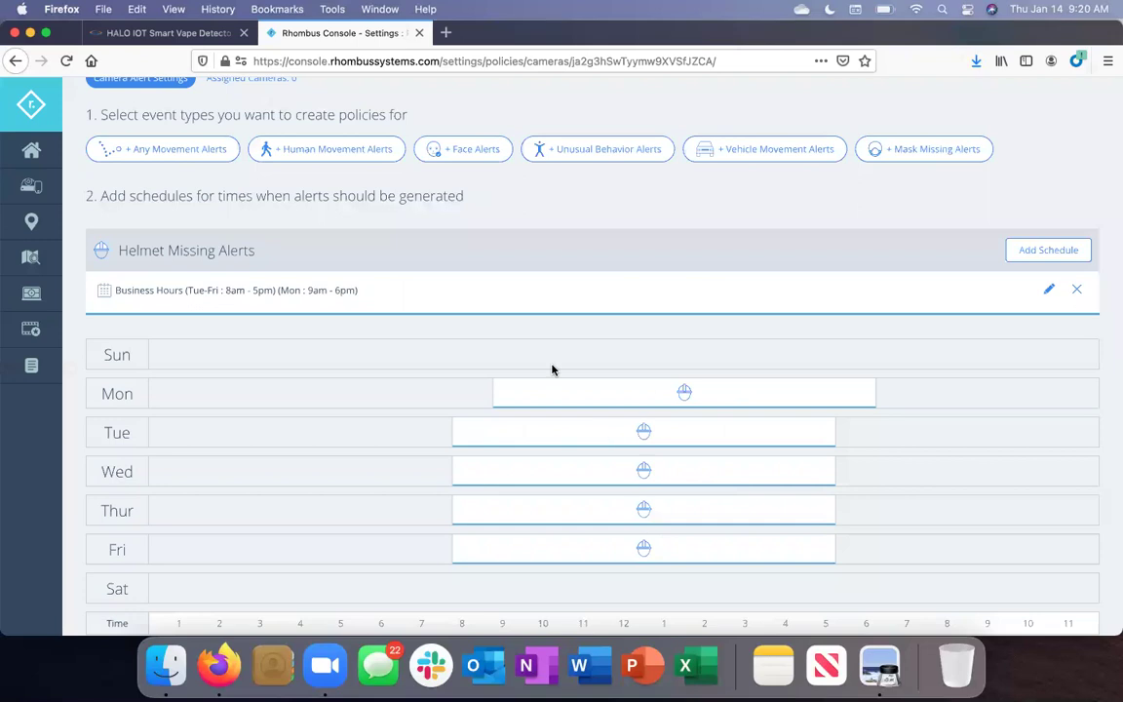
# - Add Mask Missing Alerts to the Safety policy with the All The Time schedule and review the weekly timeline
pyautogui.scroll(-1, 376, 439)
pyautogui.scroll(3, 376, 439)
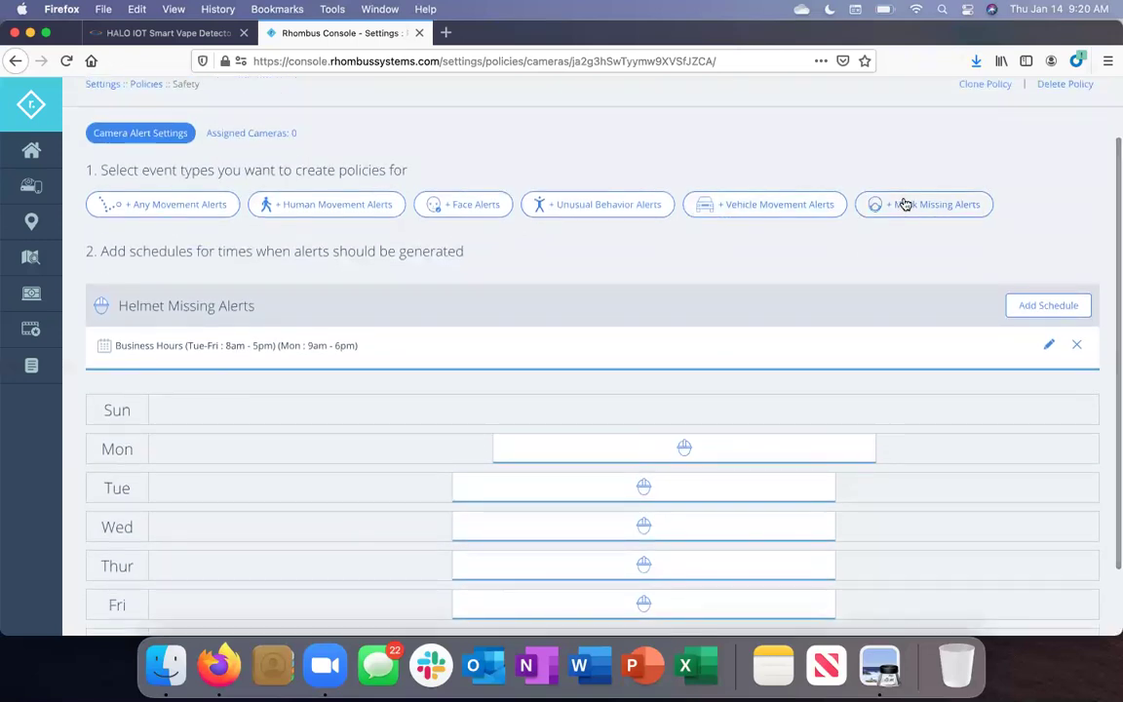
pyautogui.click(903, 209)
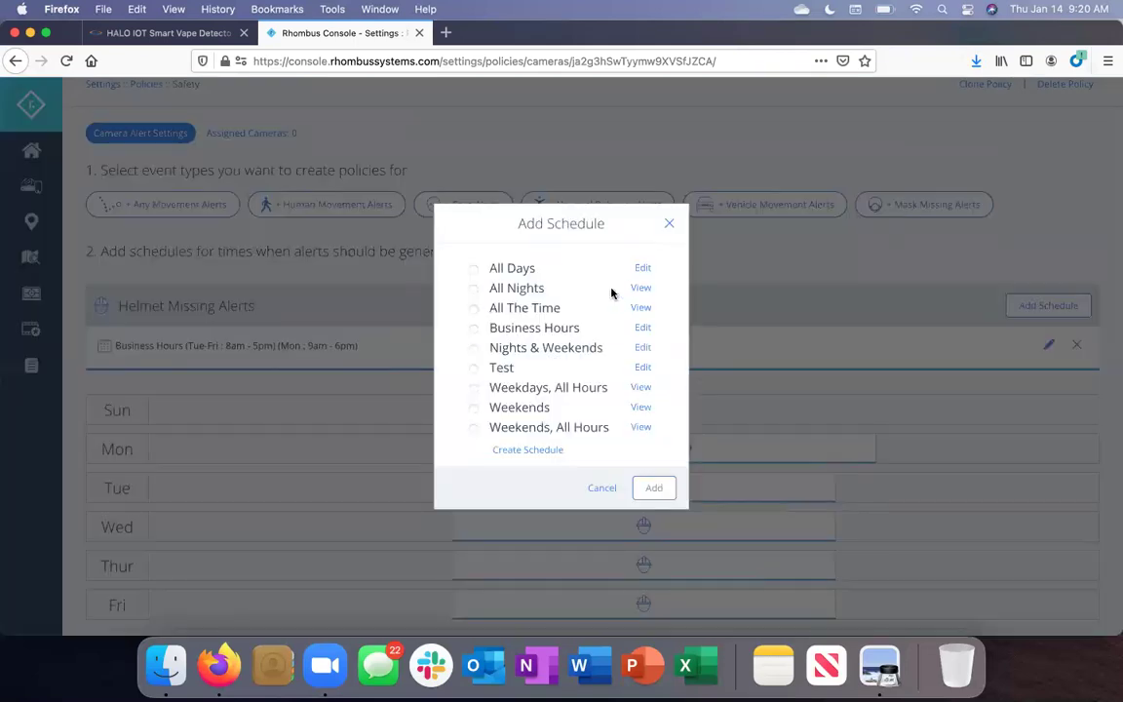
pyautogui.click(474, 308)
pyautogui.click(654, 487)
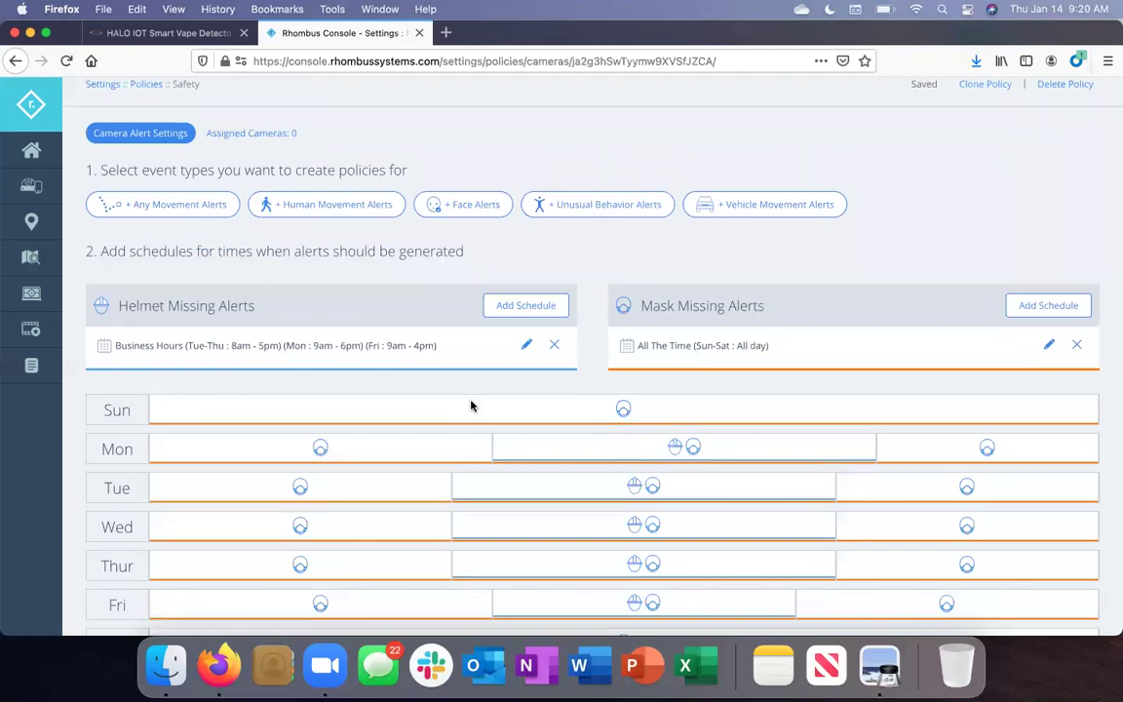
pyautogui.scroll(-2, 471, 405)
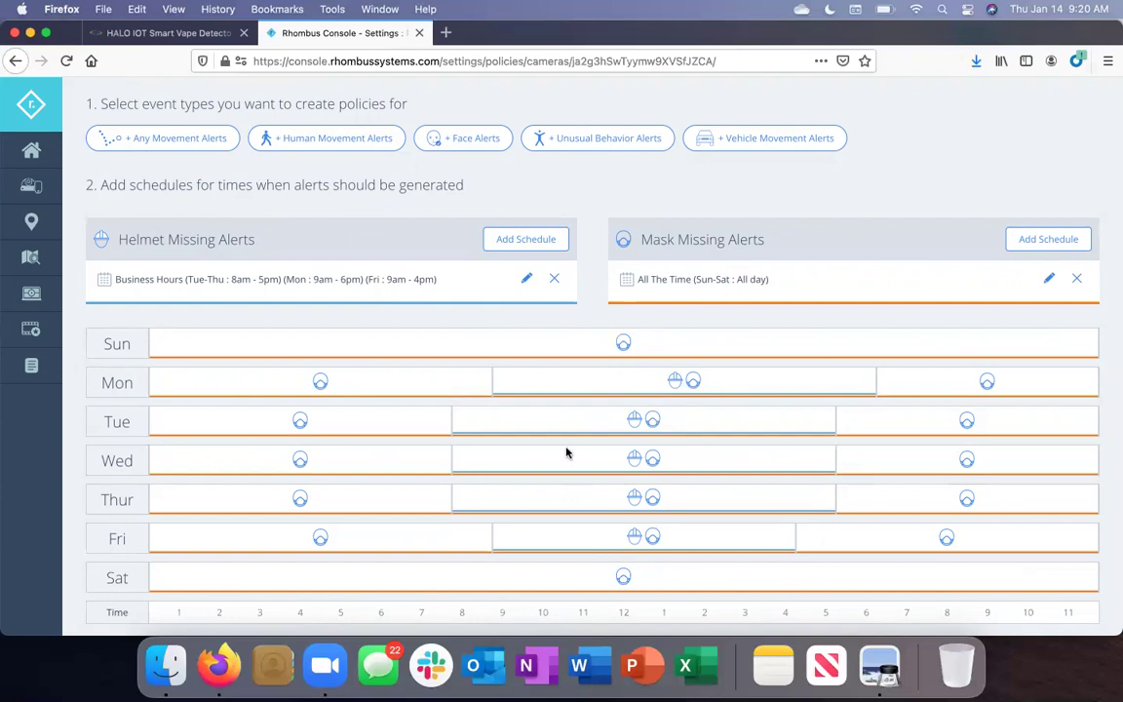
pyautogui.scroll(3, 556, 212)
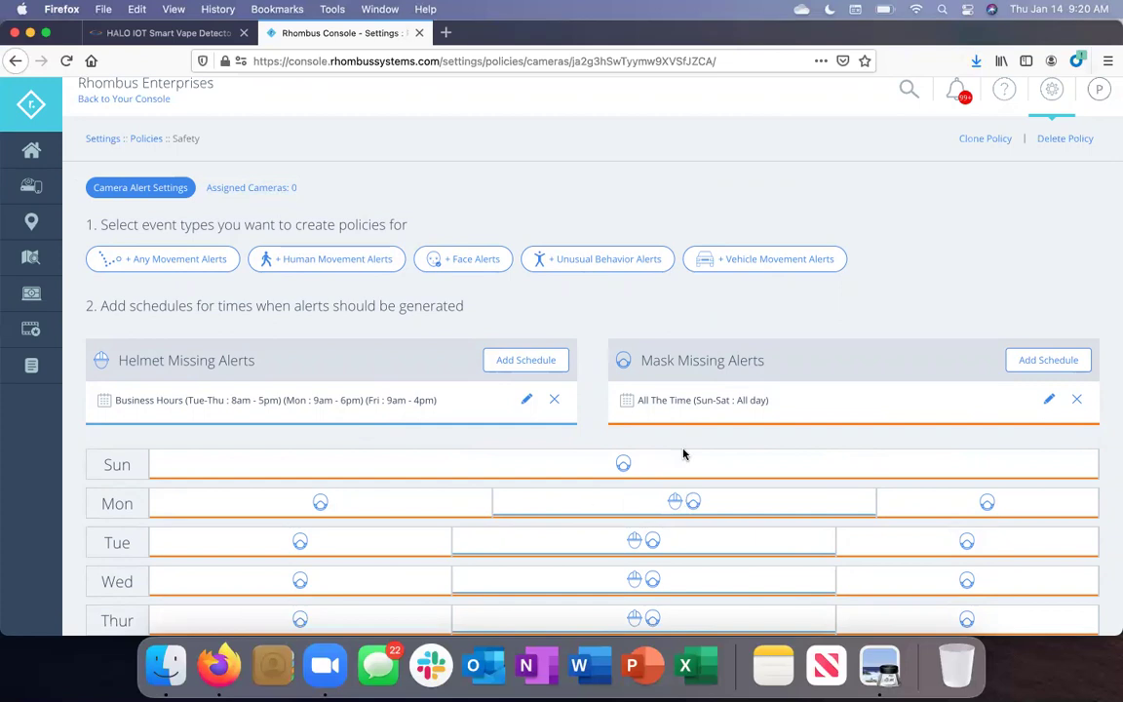
# - Open the Openpath settings in Third Party Integrations and view the cameras available for the Server Room badge reader
pyautogui.click(1054, 91)
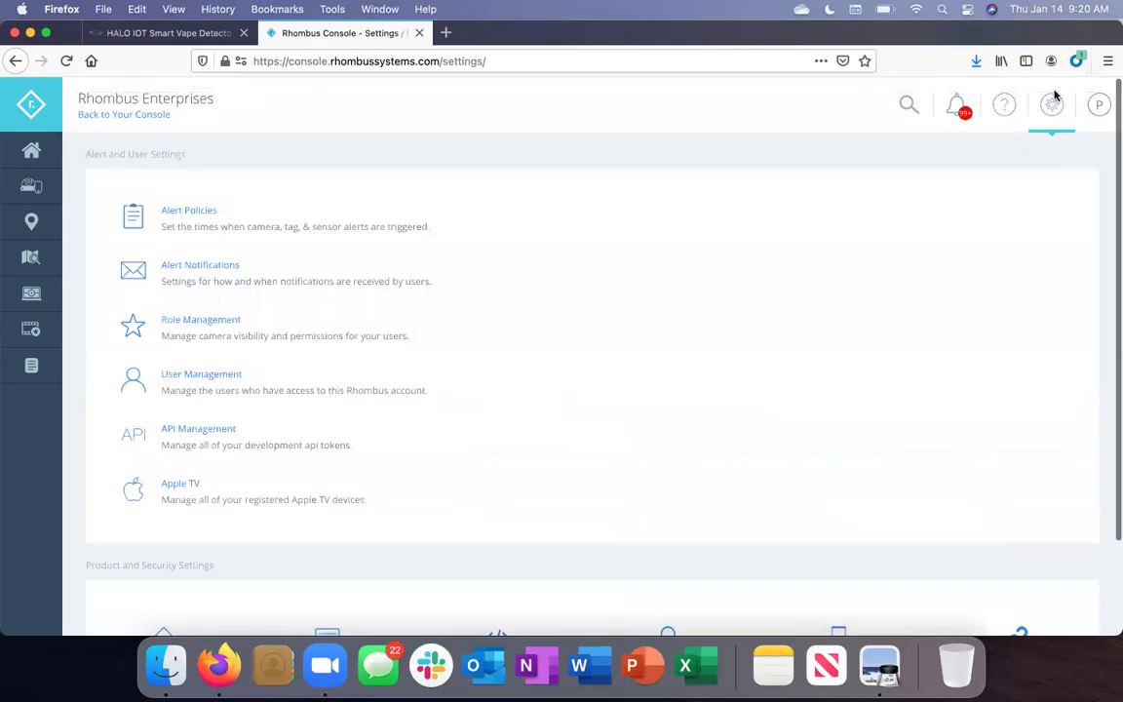
pyautogui.scroll(-2, 1019, 338)
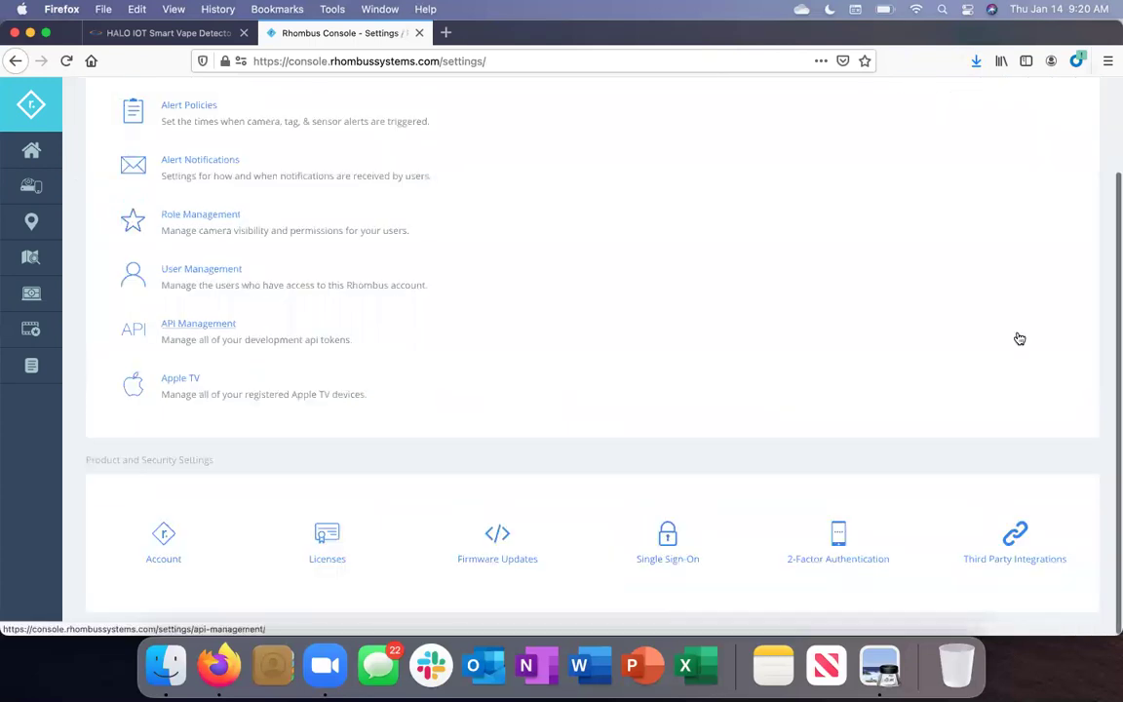
pyautogui.click(1030, 553)
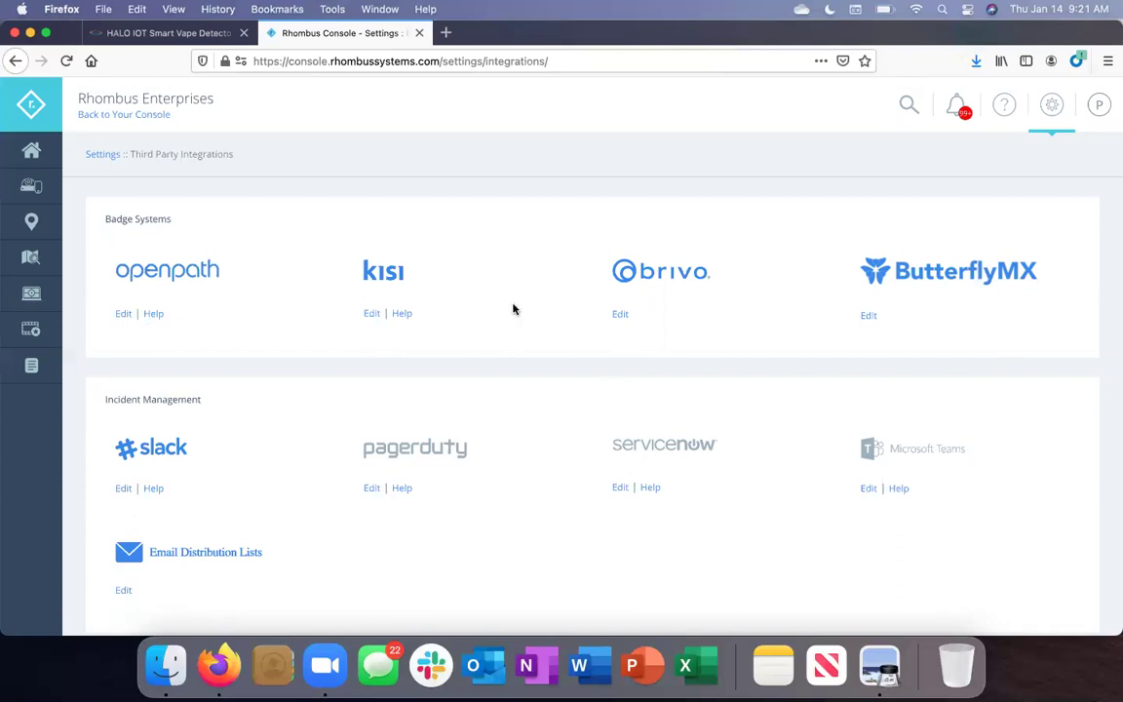
pyautogui.click(122, 314)
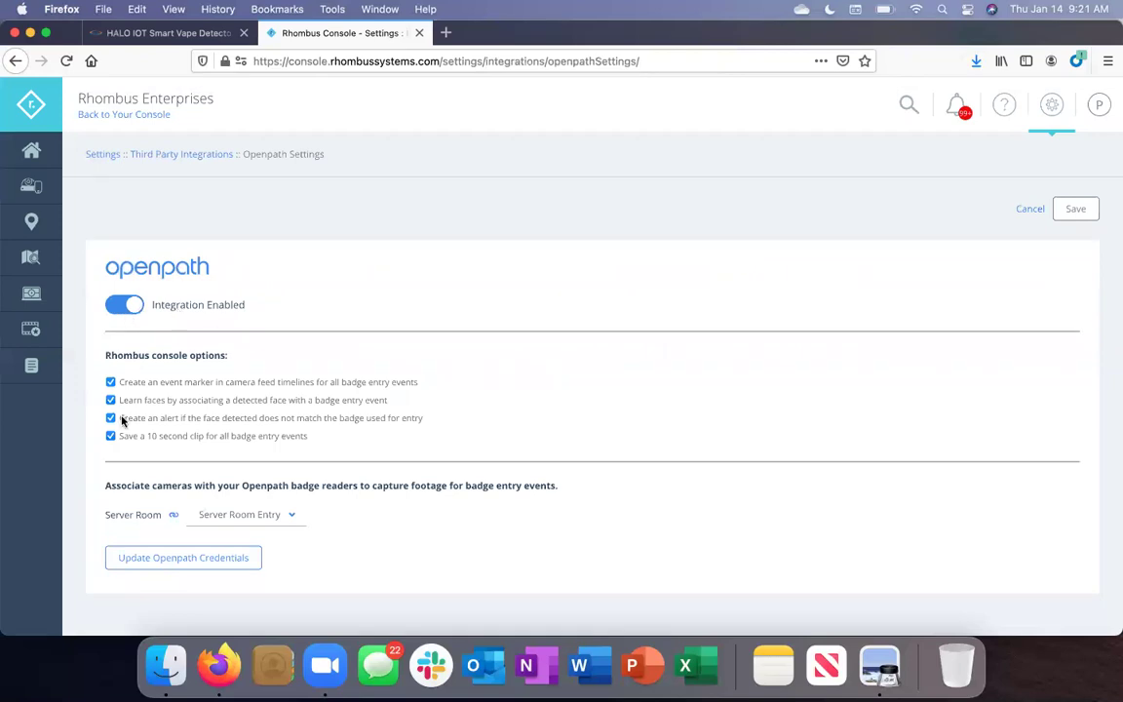
pyautogui.click(229, 517)
pyautogui.scroll(-1, 289, 569)
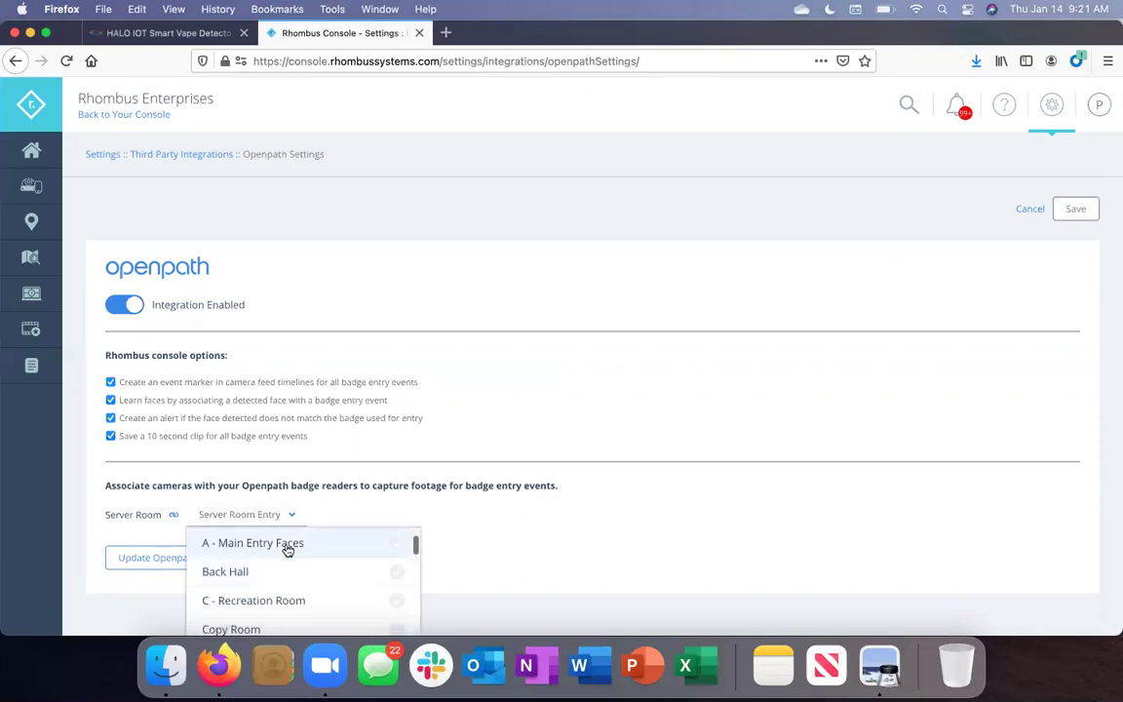
pyautogui.click(402, 499)
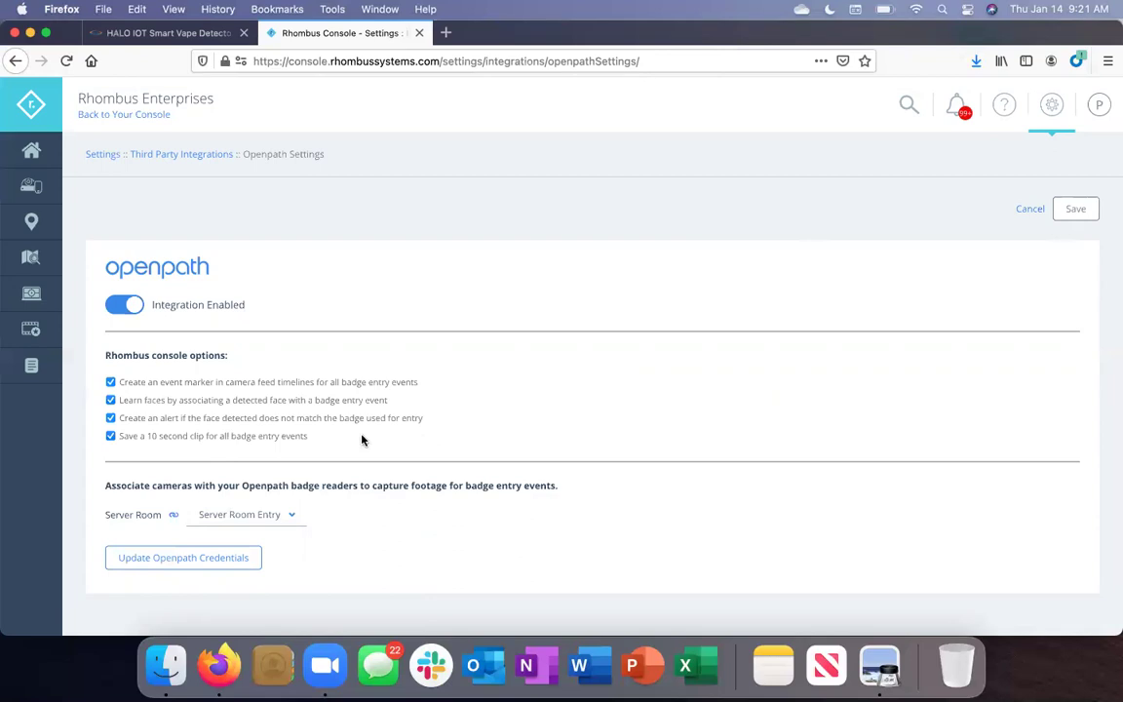
# - Highlight the Openpath options for learning faces from badge entries and for alerting when a face does not match the badge
pyautogui.moveTo(146, 403); pyautogui.dragTo(250, 400)
pyautogui.tripleClick(388, 400)
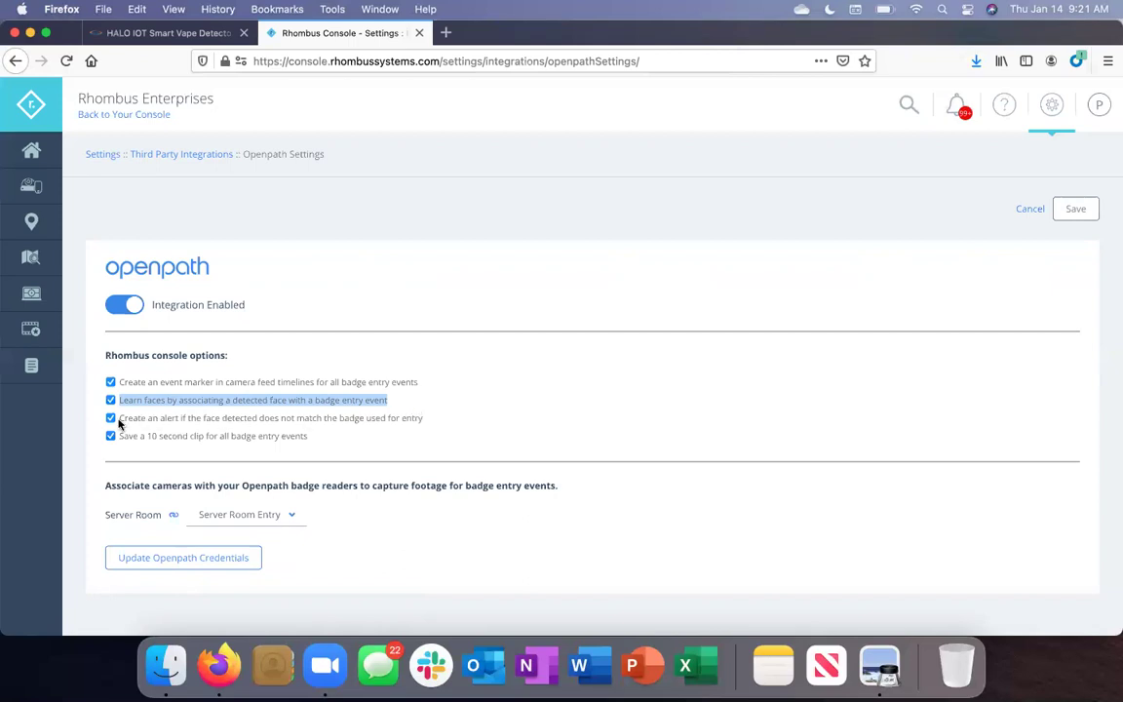
pyautogui.moveTo(120, 420); pyautogui.dragTo(434, 418)
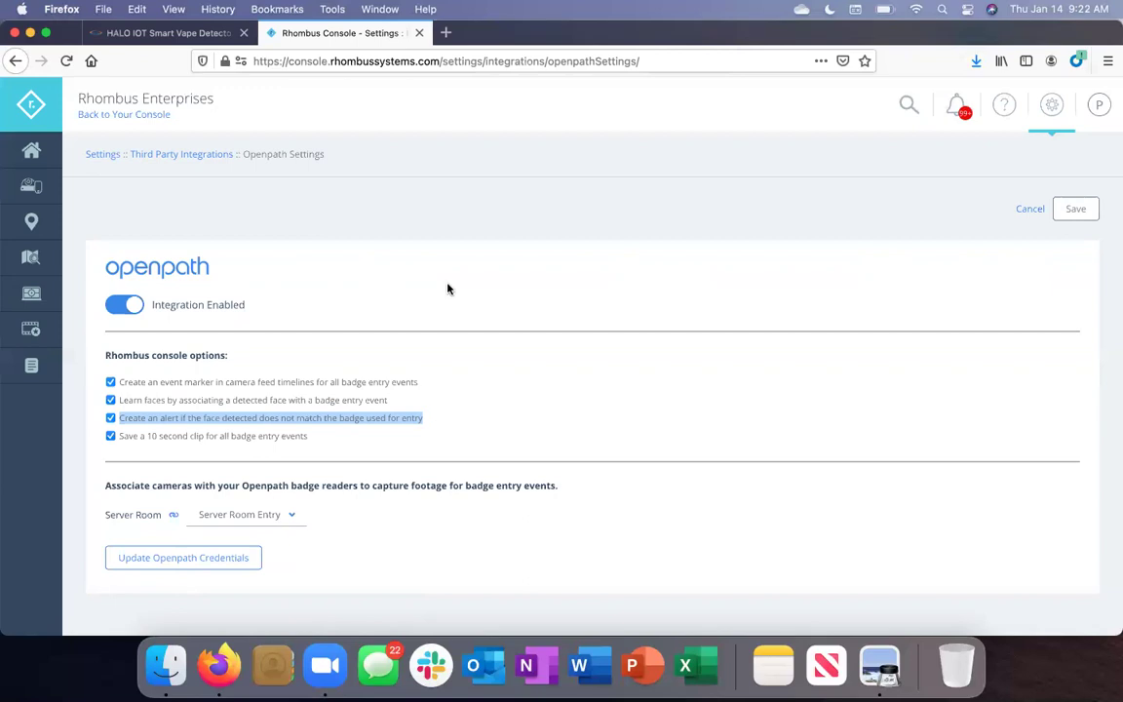
# - Open the HALO Smart Sensor integration settings and turn off timeline event markers for aggression sounds and carbon dioxide detections
pyautogui.click(1052, 104)
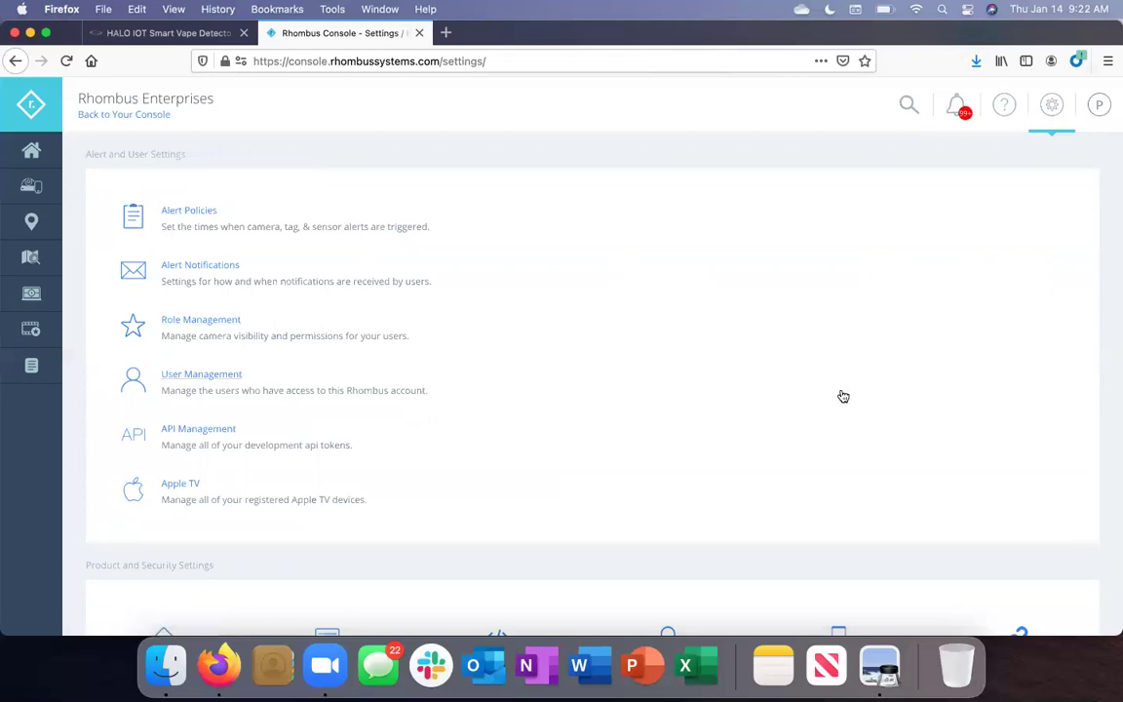
pyautogui.scroll(-3, 843, 394)
pyautogui.click(956, 502)
pyautogui.scroll(-5, 662, 368)
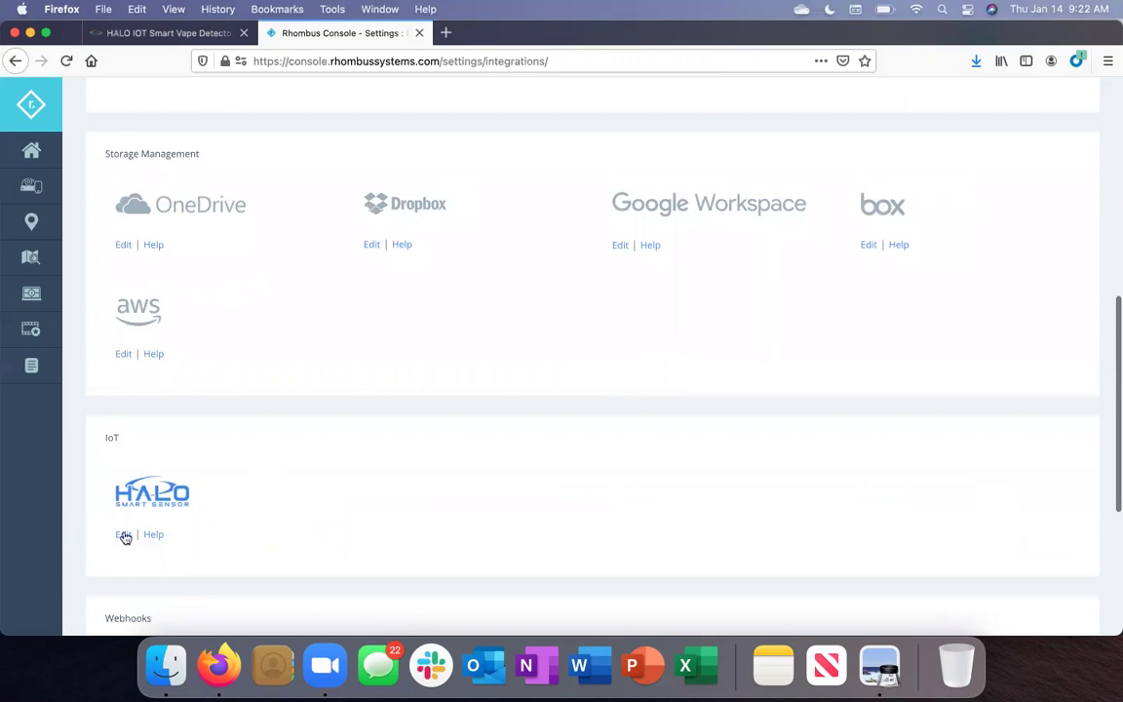
pyautogui.click(123, 536)
pyautogui.scroll(-1, 343, 417)
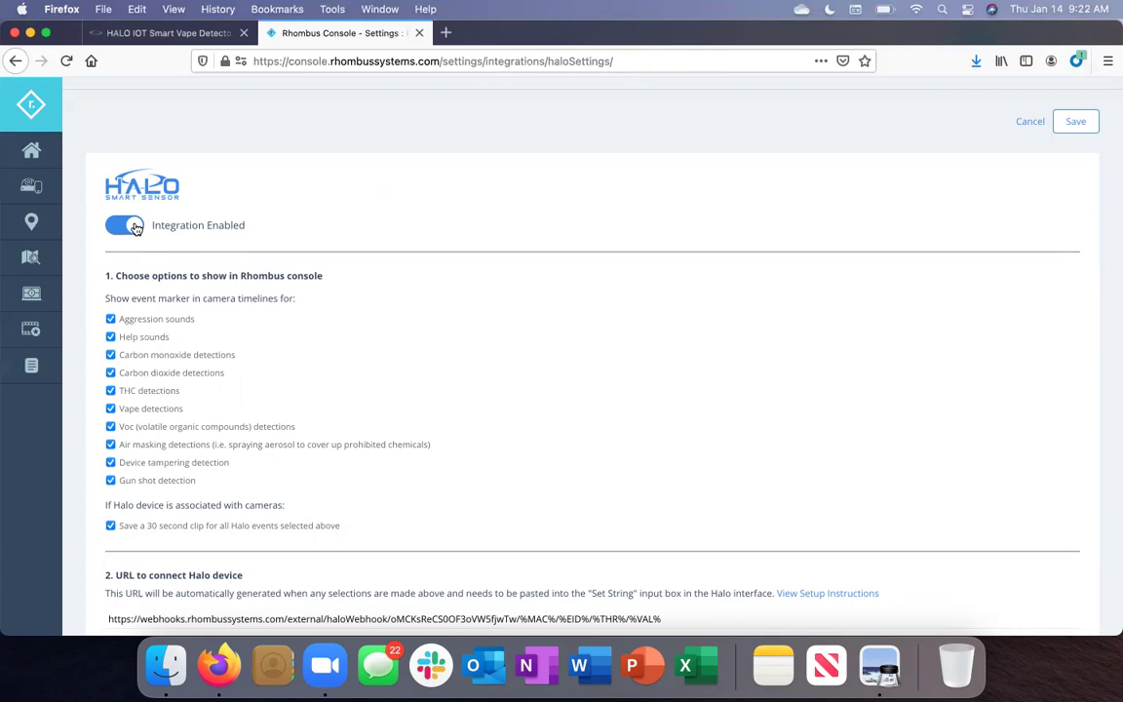
pyautogui.click(110, 319)
pyautogui.click(111, 372)
# - Examine the Halo connection URL, the MAC address section and the cameras that can be associated with the registered Halo device
pyautogui.scroll(-4, 566, 381)
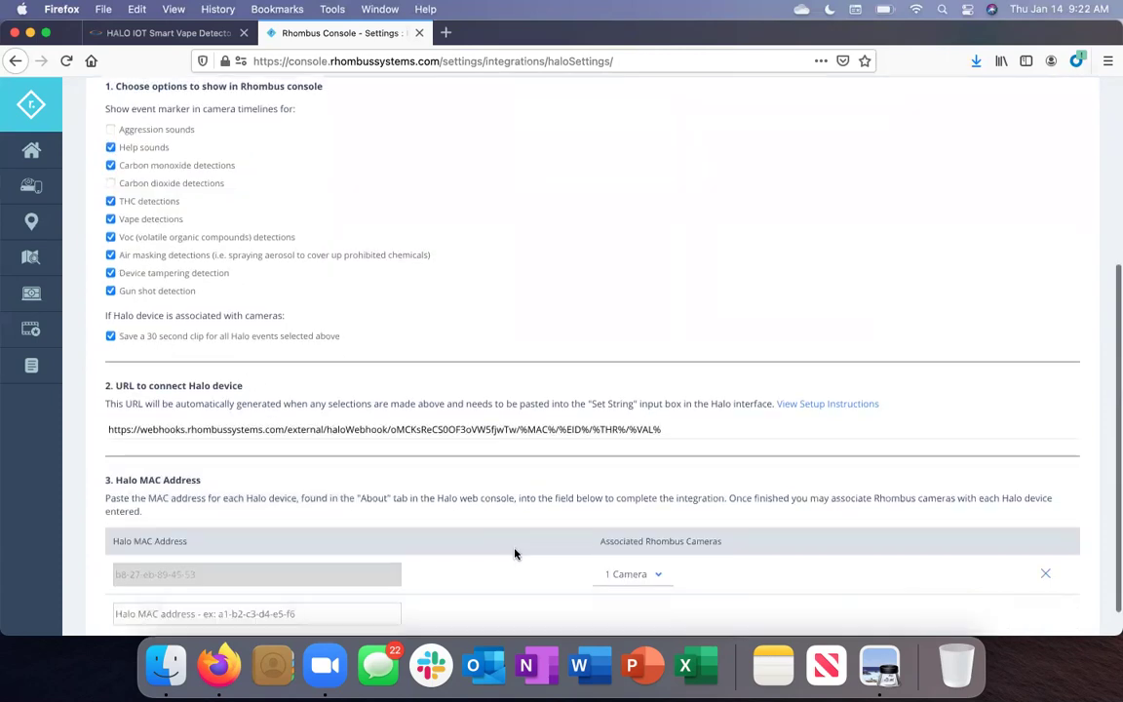
pyautogui.click(627, 574)
pyautogui.scroll(-2, 638, 560)
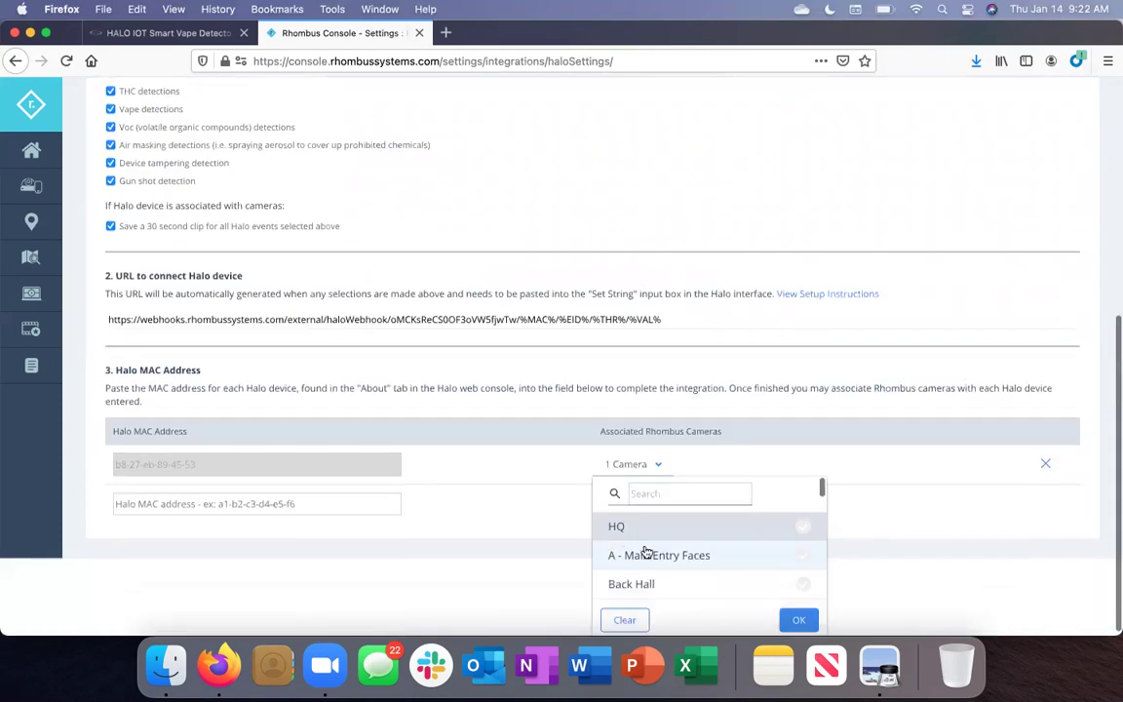
pyautogui.click(618, 325)
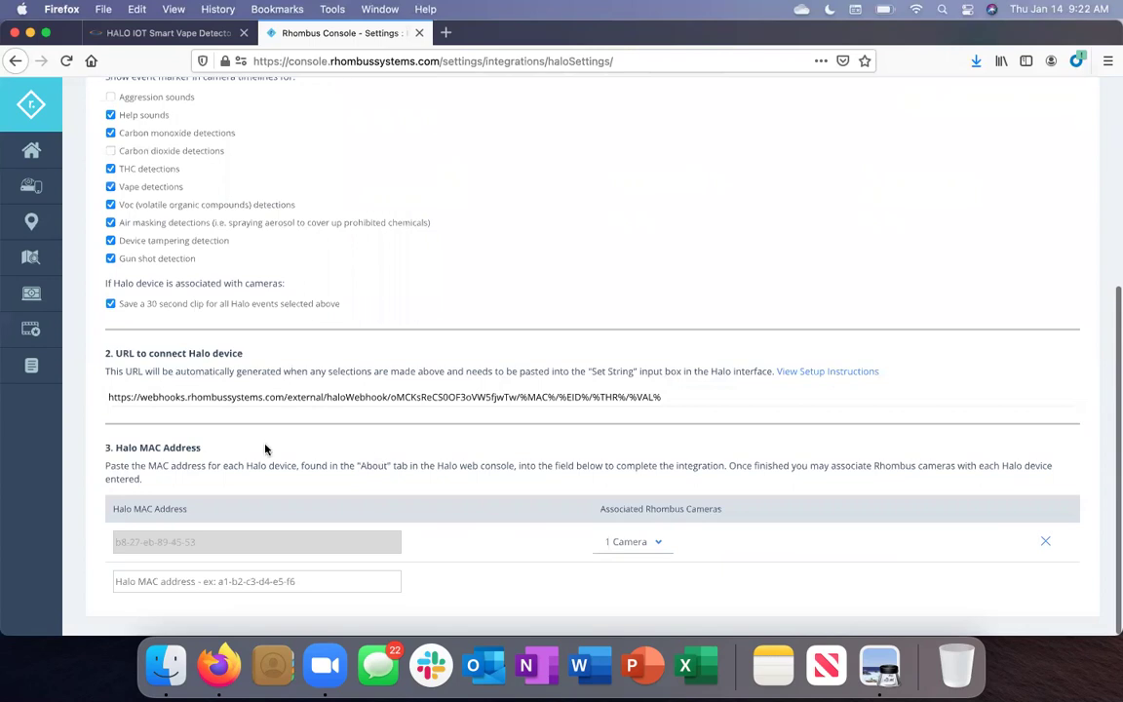
pyautogui.scroll(4, 557, 351)
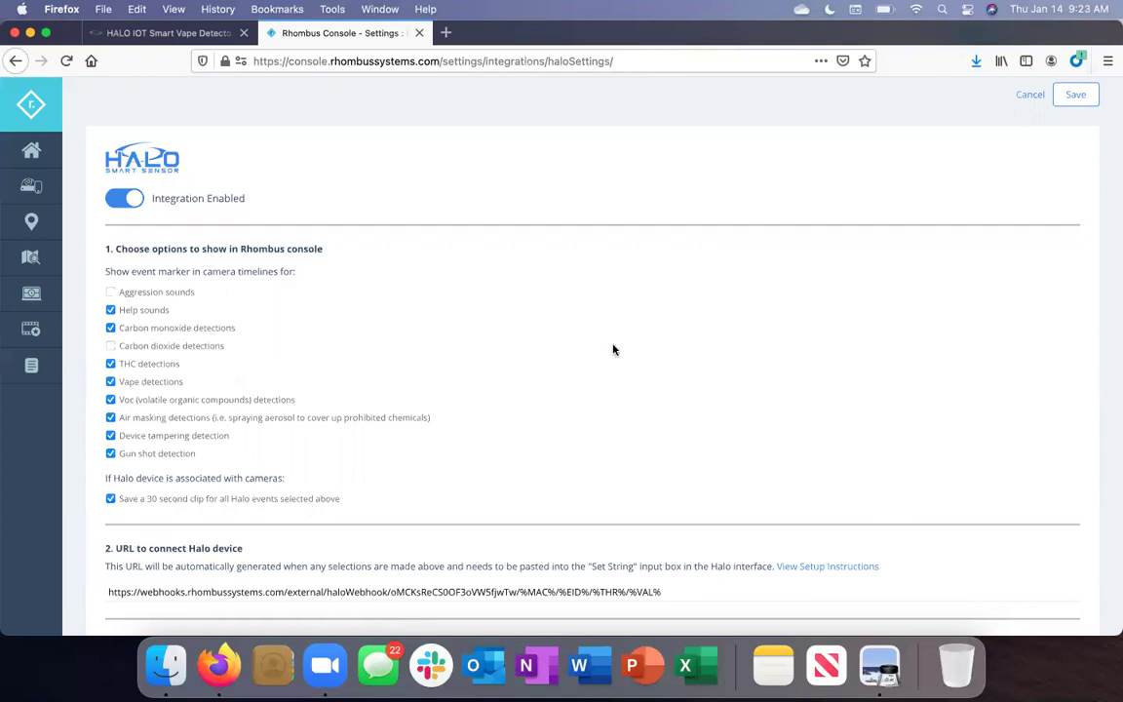
# - Open the first listed user's alert notification settings and add a second time frame covering Saturday and Sunday
pyautogui.scroll(3, 613, 349)
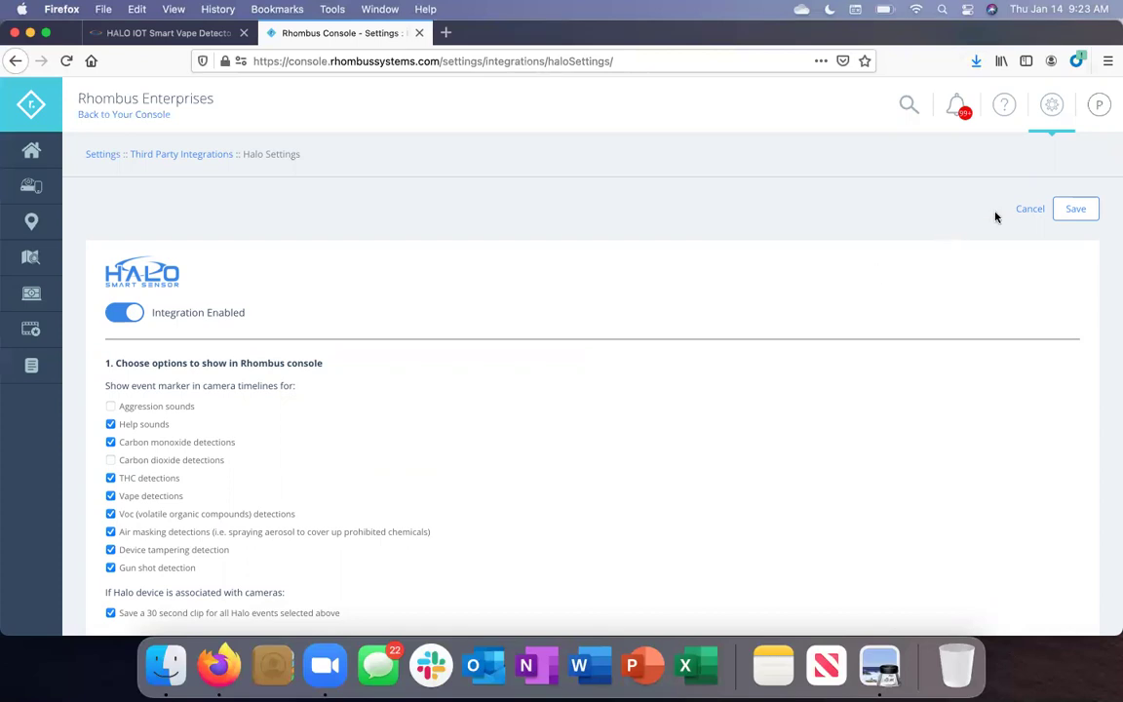
pyautogui.click(1052, 105)
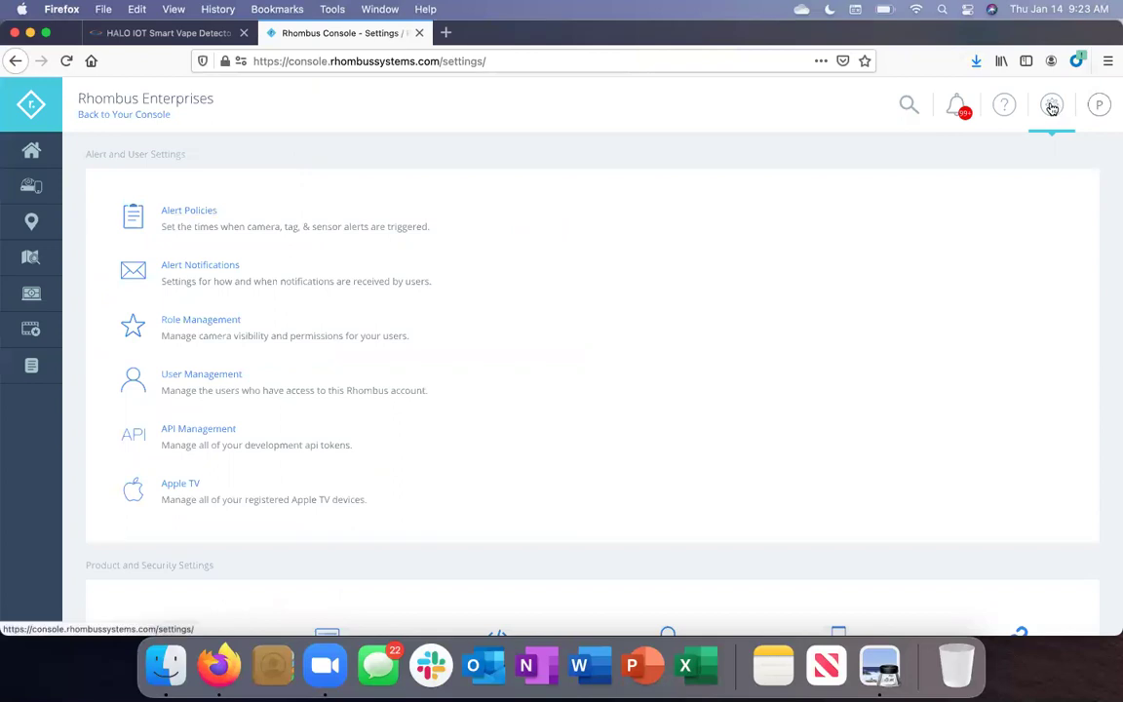
pyautogui.click(211, 267)
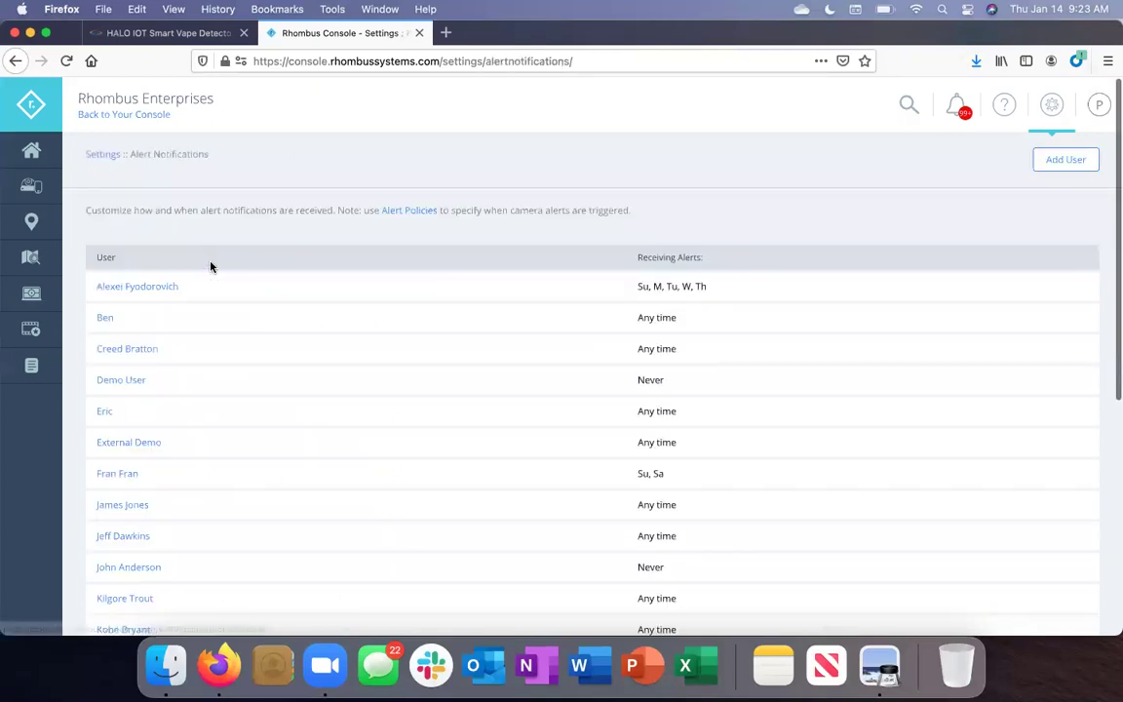
pyautogui.click(156, 288)
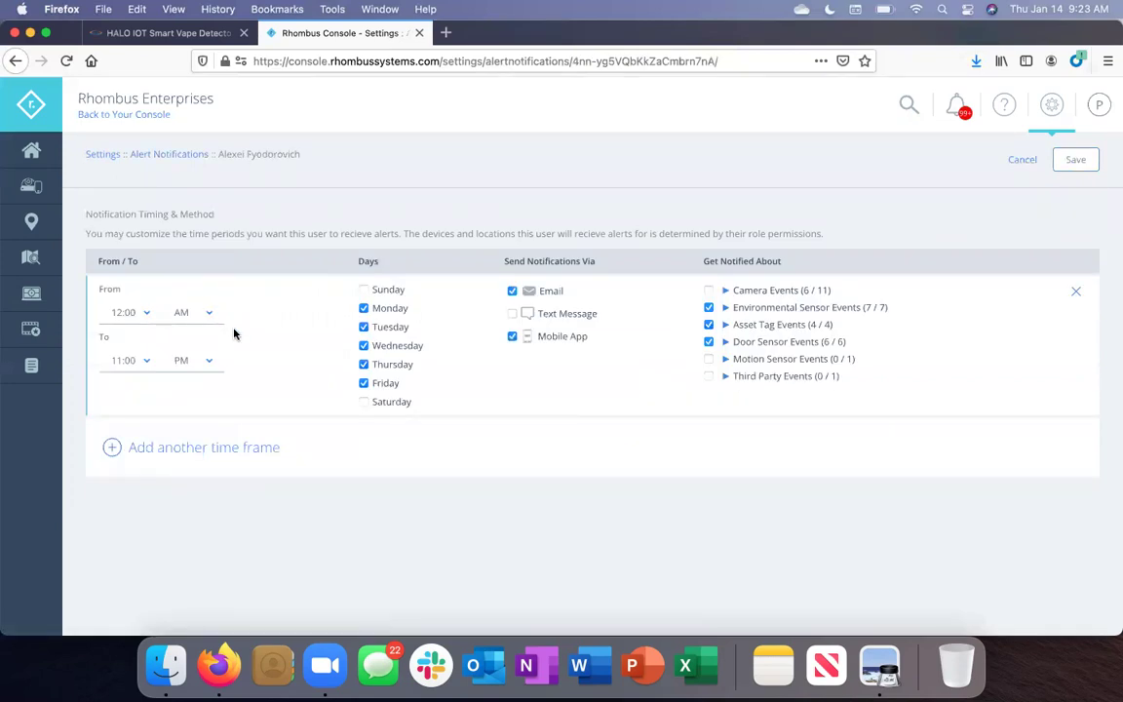
pyautogui.click(240, 450)
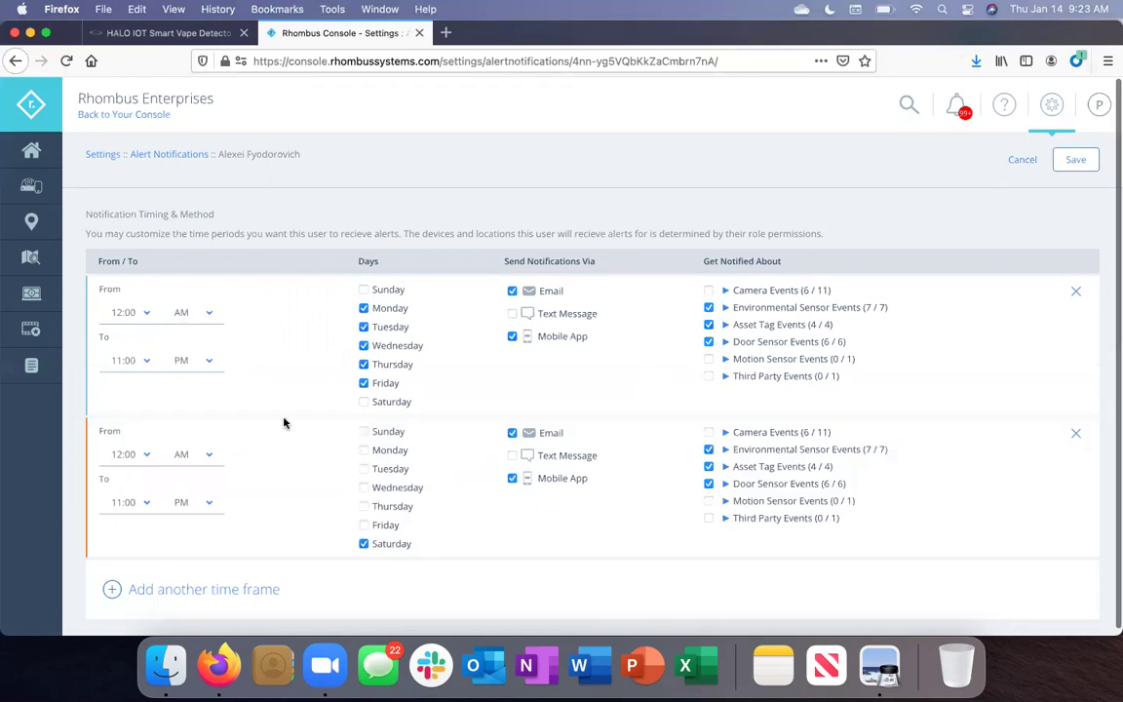
pyautogui.click(364, 432)
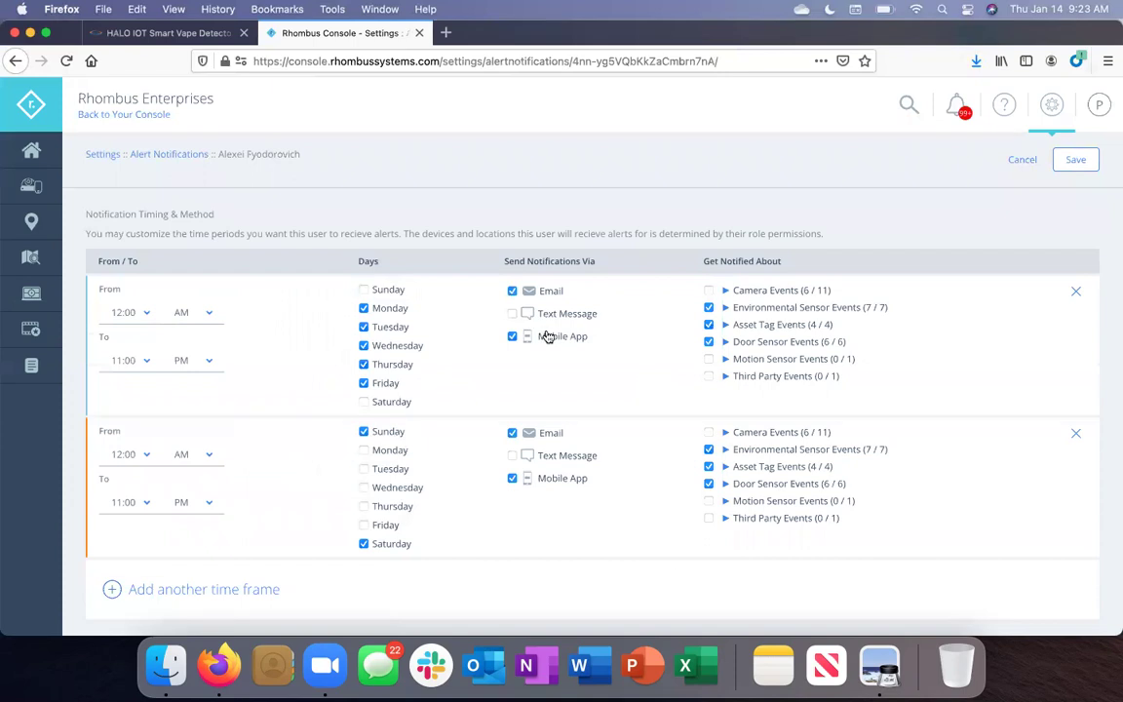
# - For the weekday time frame, enable Mask Missing and Helmet Missing camera events and disable Any Movement, Vehicle Movement and Untrusted License Plate
pyautogui.click(725, 290)
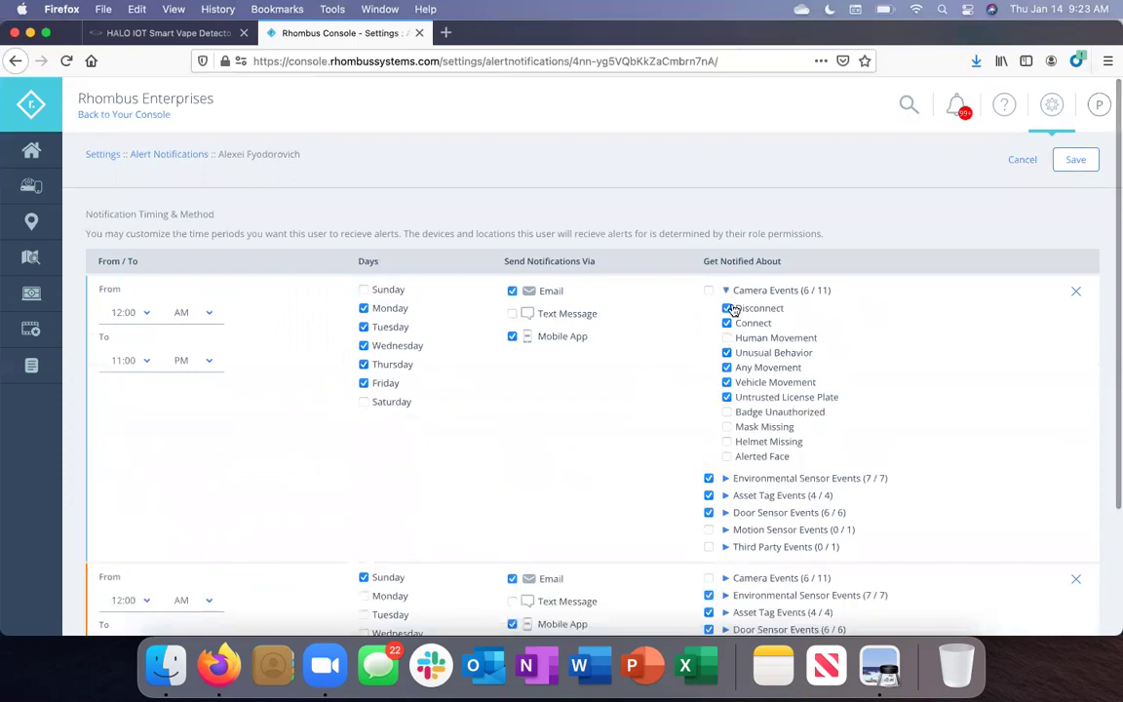
pyautogui.click(753, 429)
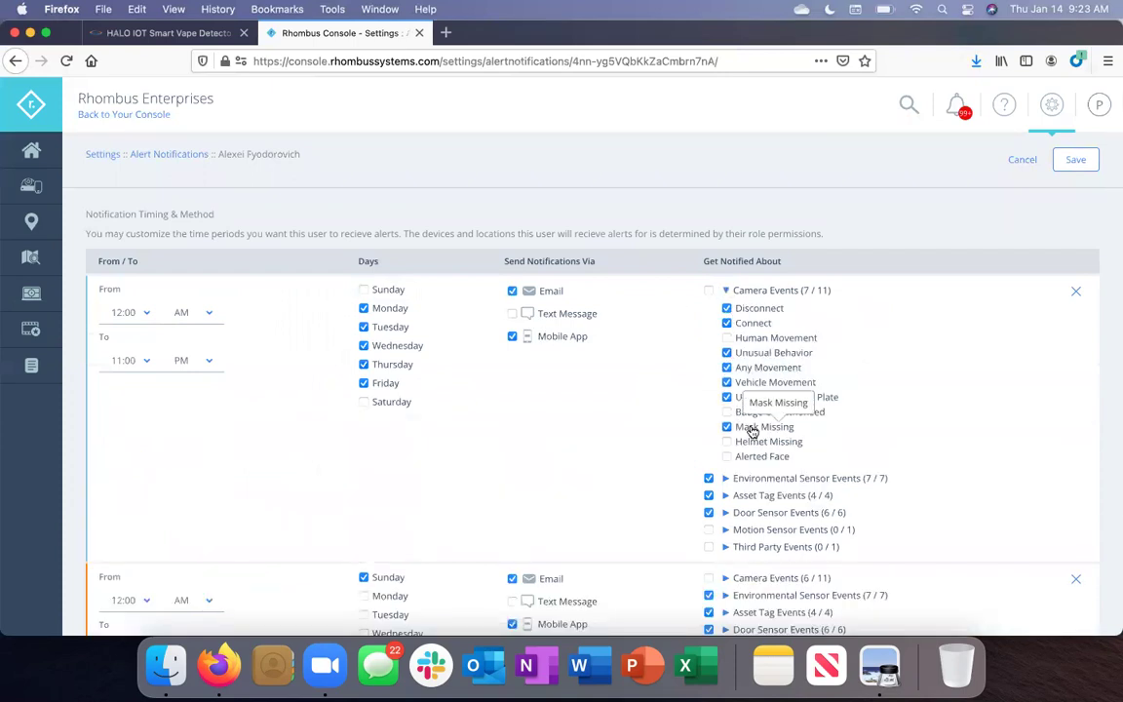
pyautogui.click(757, 444)
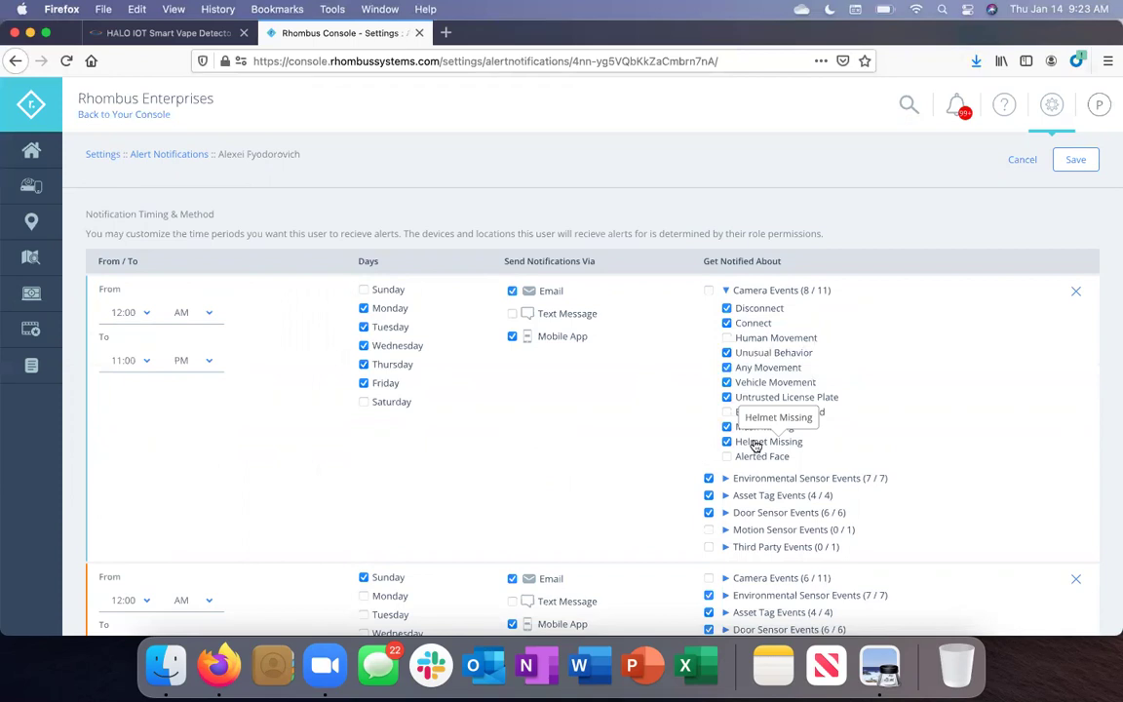
pyautogui.click(726, 367)
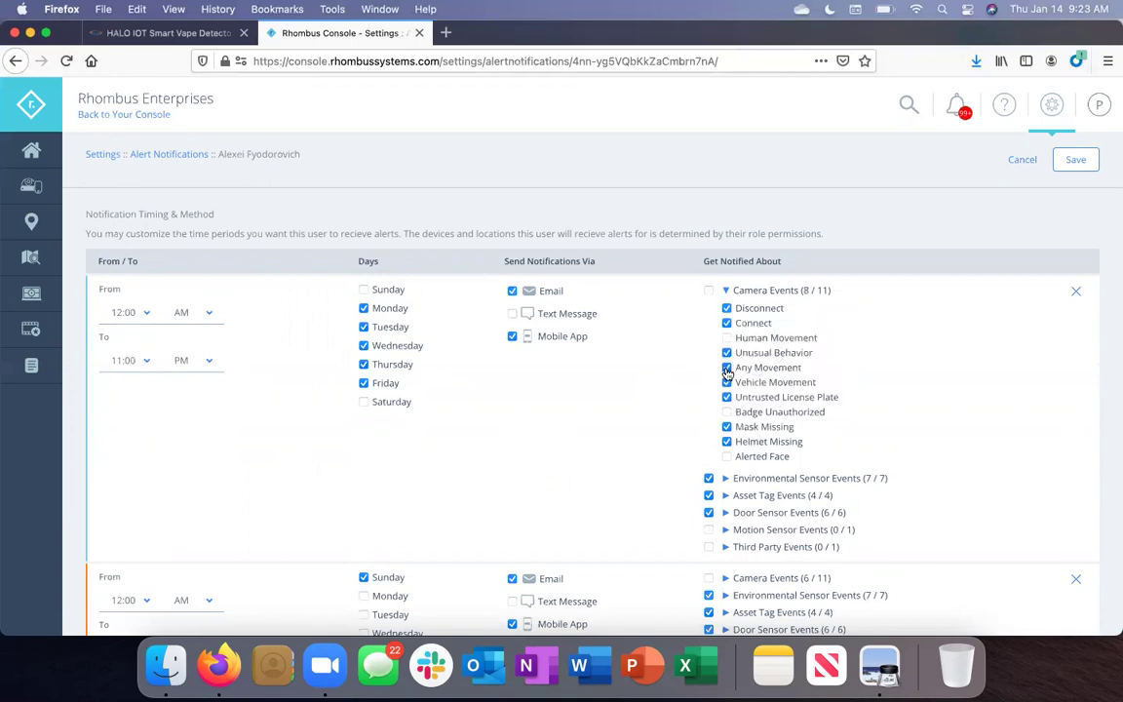
pyautogui.click(727, 382)
pyautogui.click(726, 396)
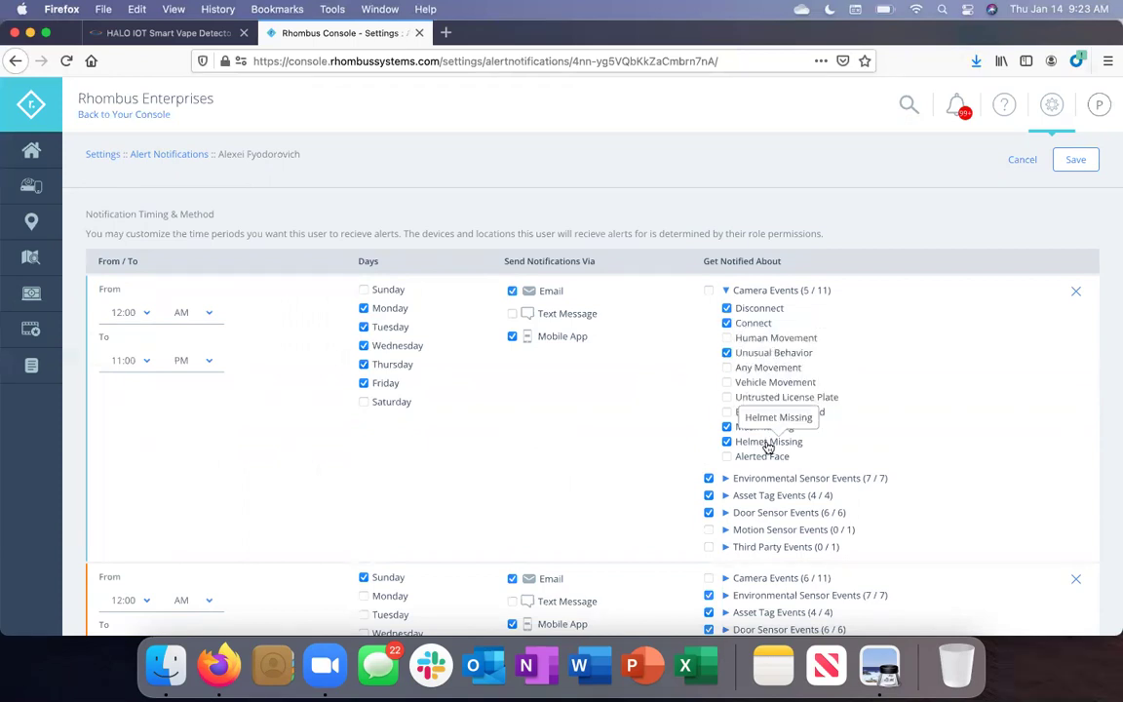
# - Enable Halo Events under the third party events of the weekday time frame
pyautogui.scroll(-3, 694, 489)
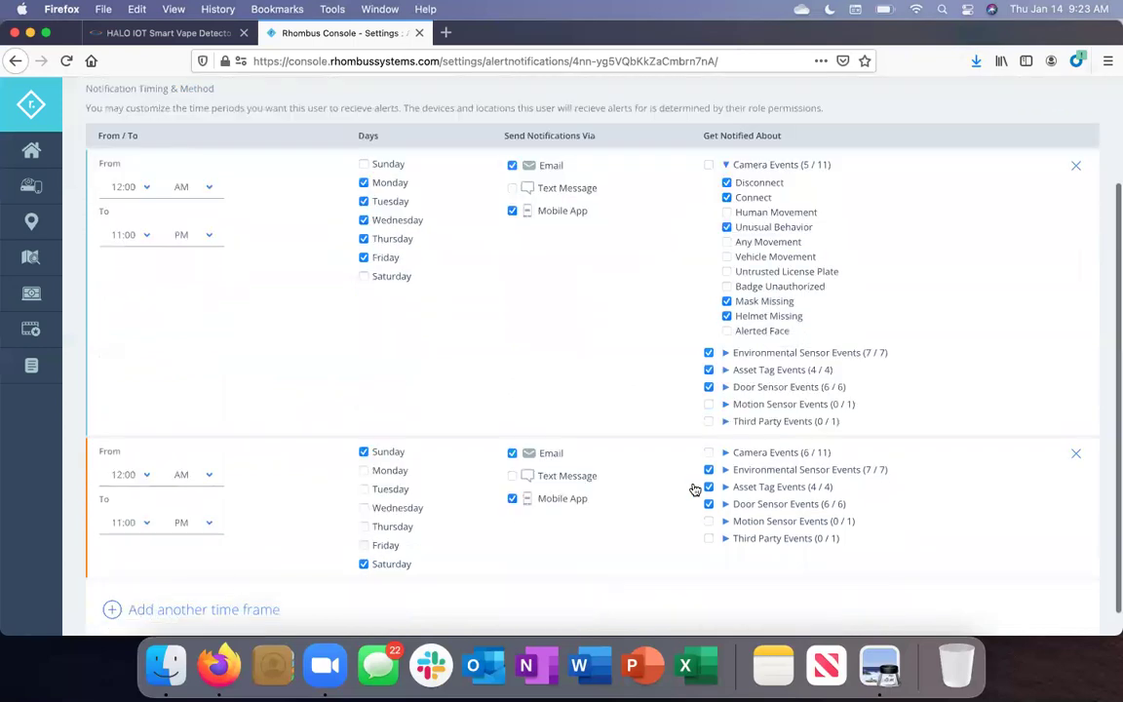
pyautogui.click(727, 423)
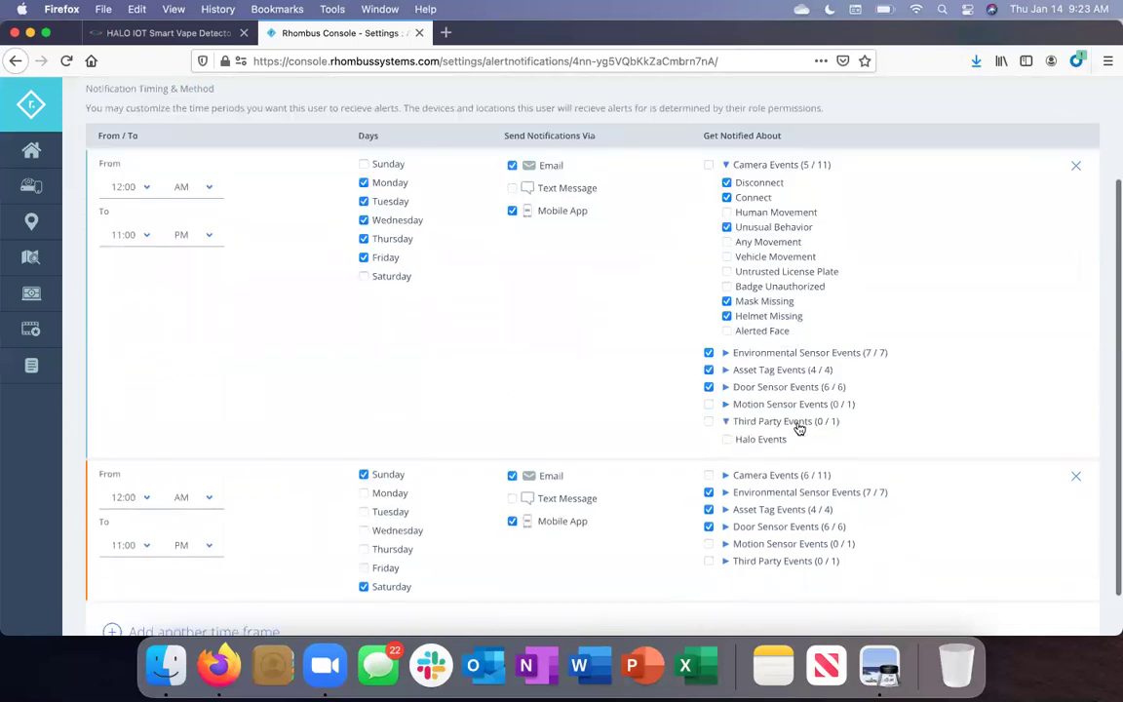
pyautogui.click(745, 441)
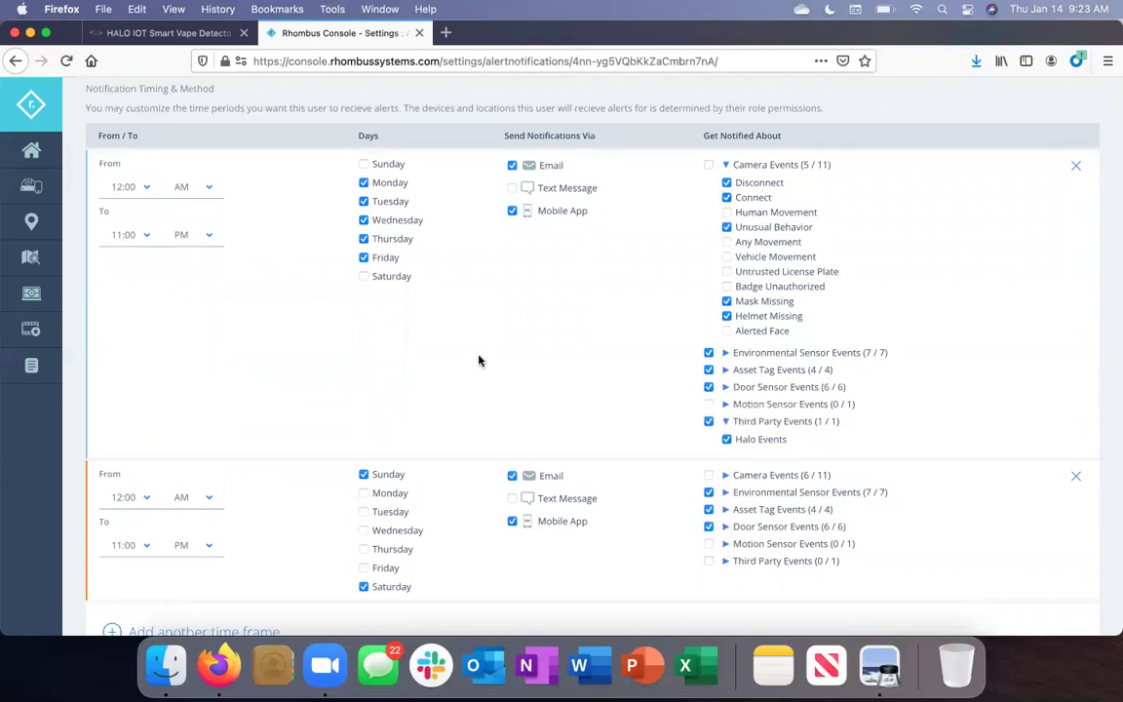
# - Turn off email notifications for the weekend time frame, try to enable text messages, and dismiss the phone number dialog
pyautogui.scroll(-1, 478, 359)
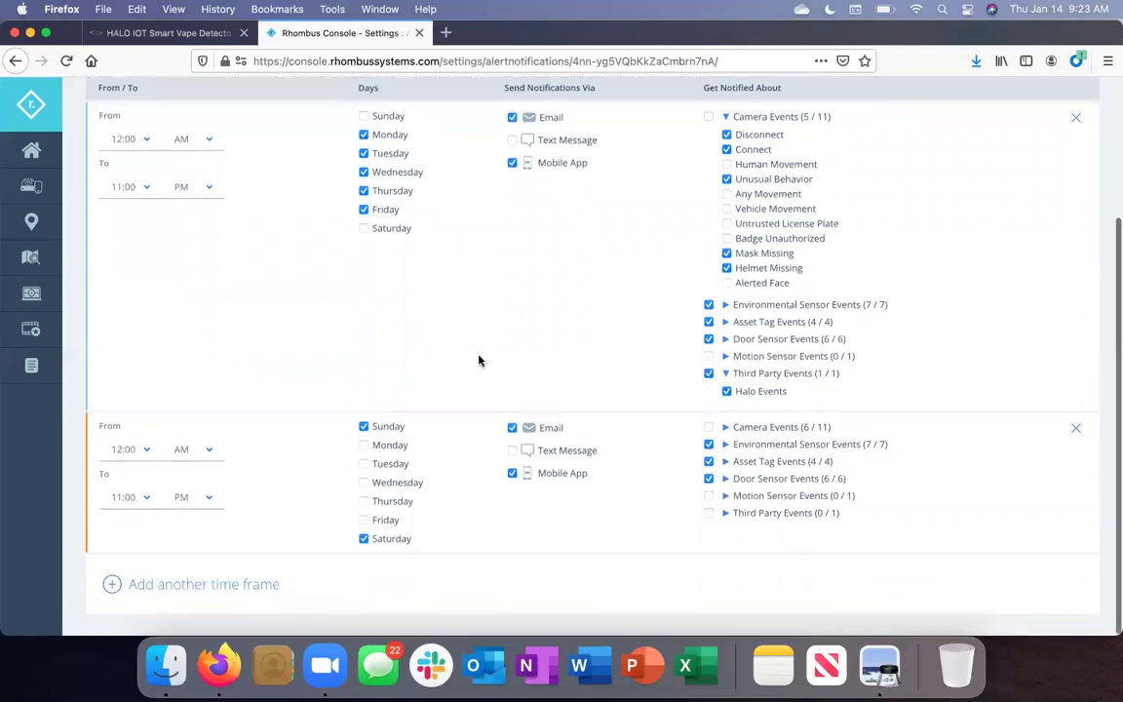
pyautogui.click(512, 428)
pyautogui.click(514, 452)
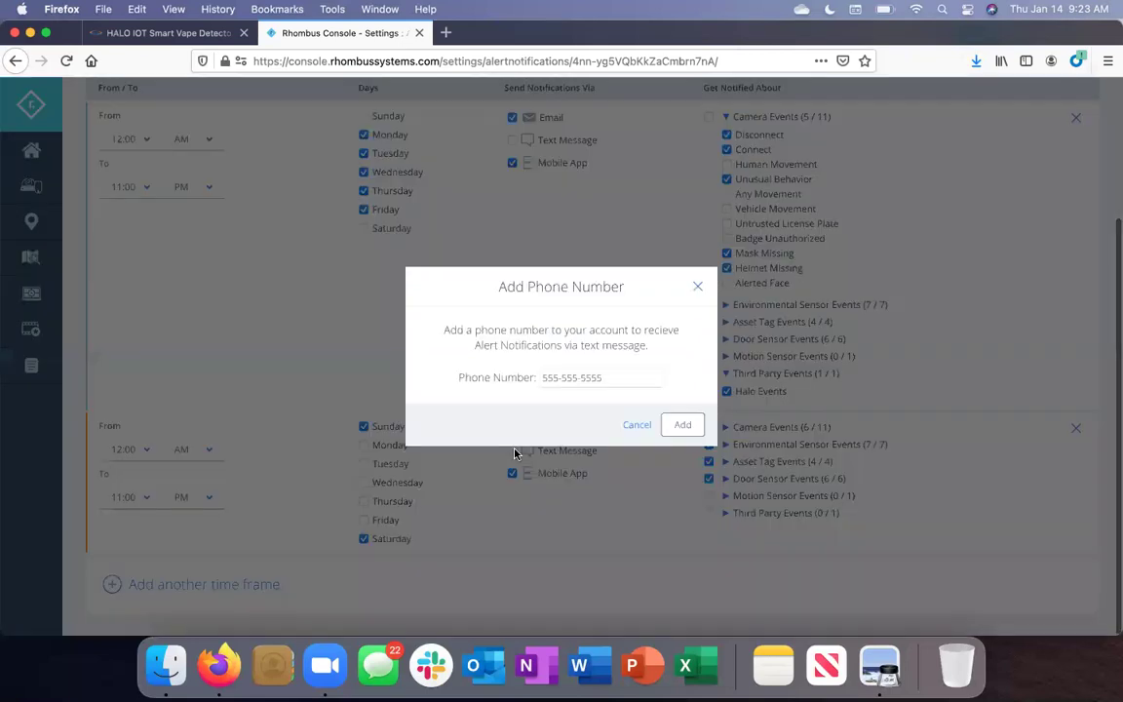
pyautogui.click(636, 426)
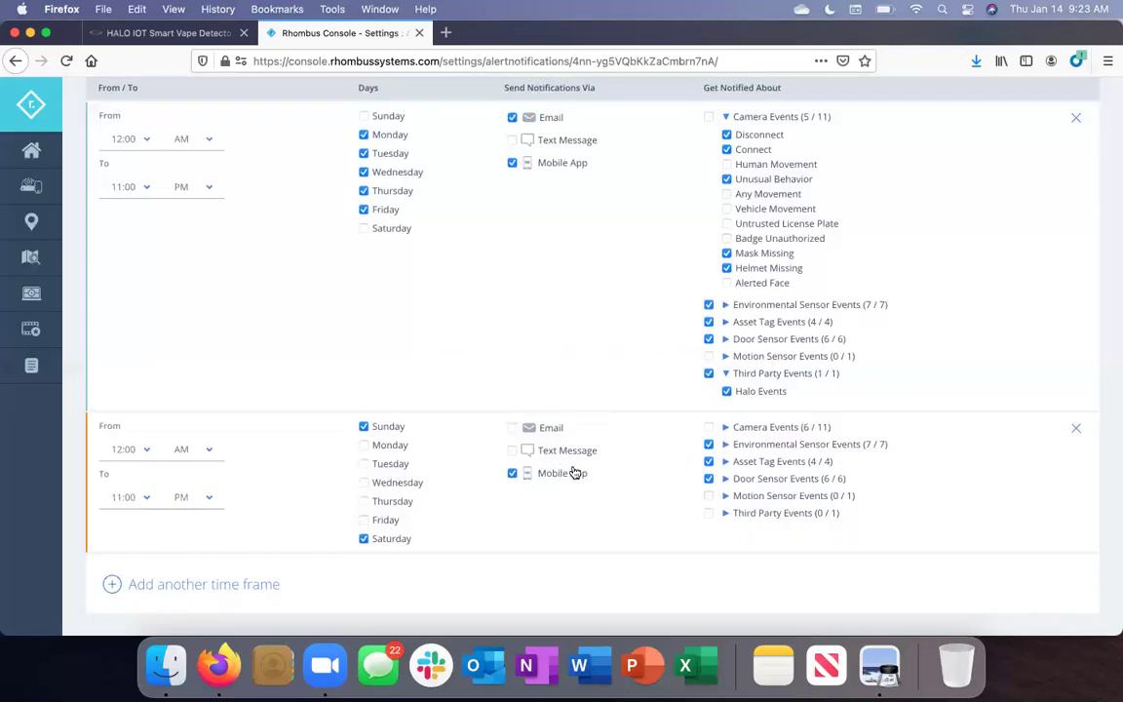
# - Enable all camera events and the third party Halo Events for the weekend time frame
pyautogui.click(724, 427)
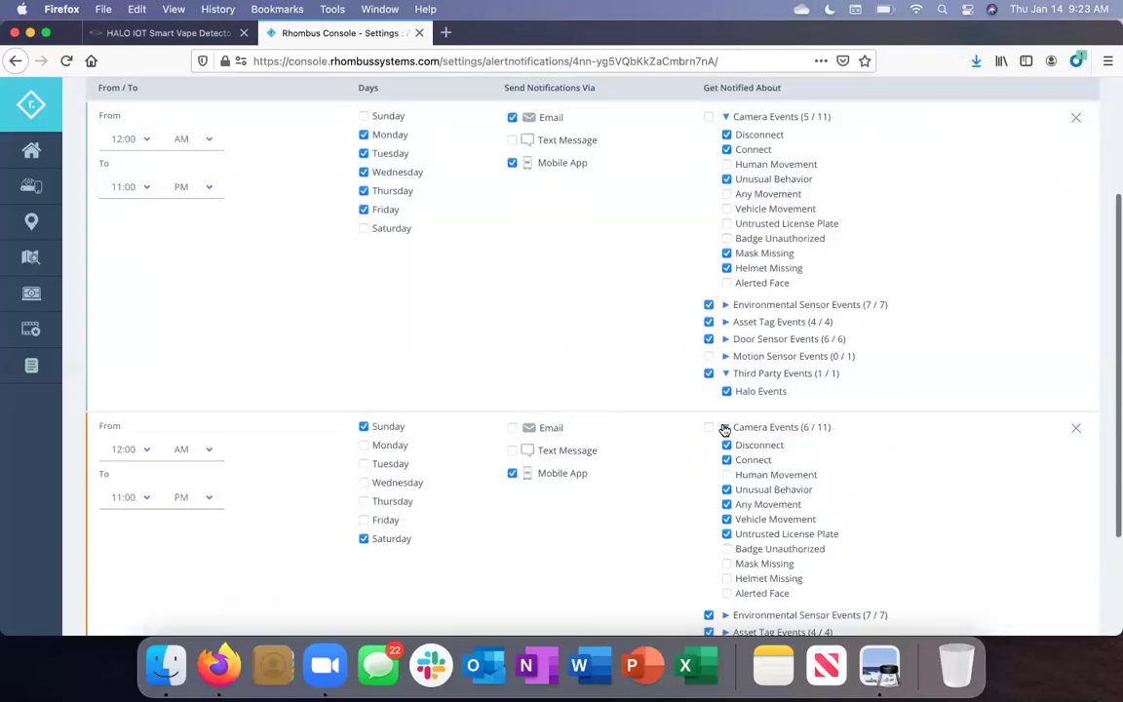
pyautogui.click(709, 427)
pyautogui.scroll(-3, 708, 429)
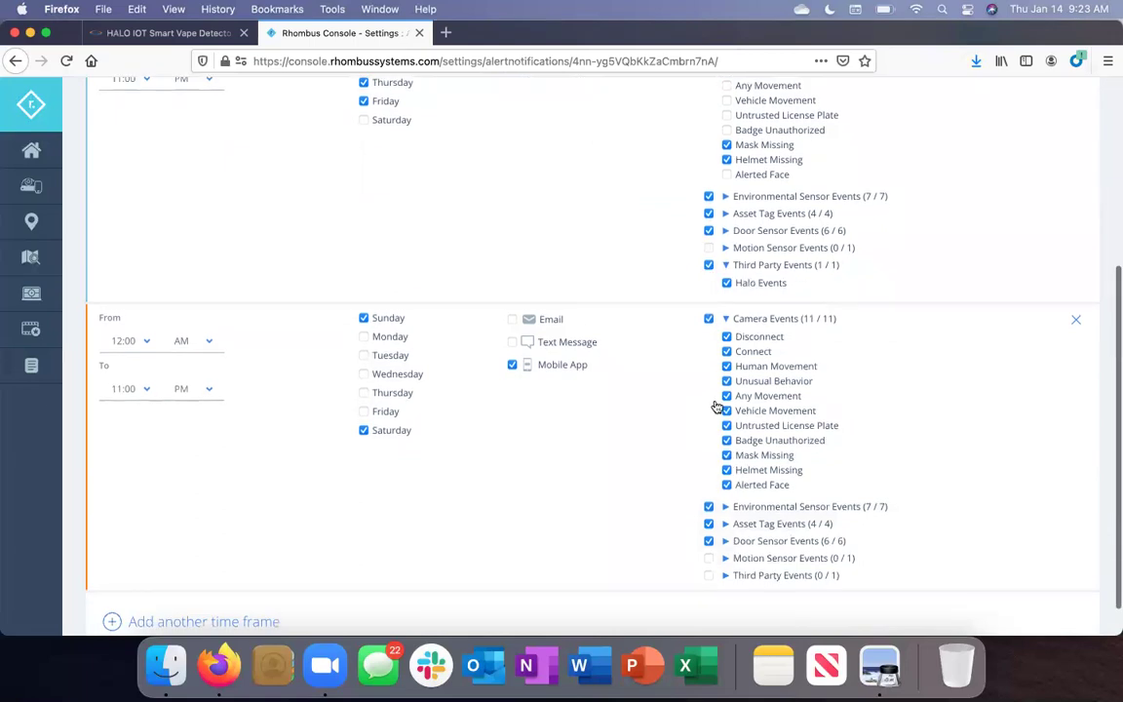
pyautogui.scroll(-1, 736, 481)
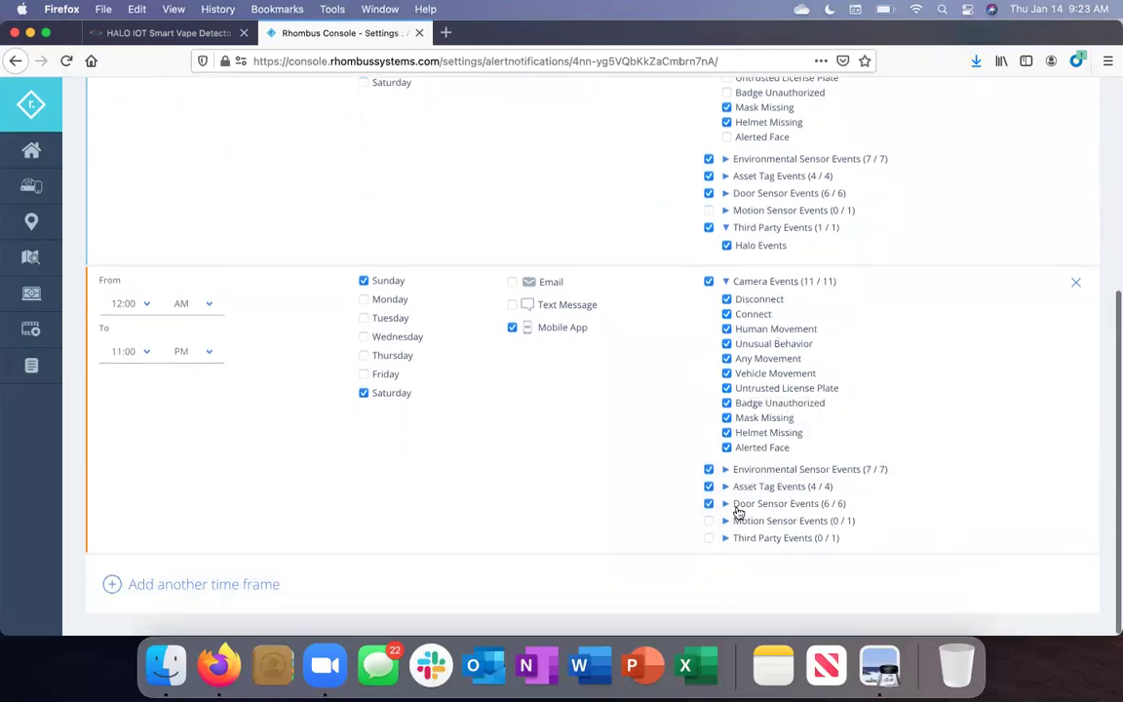
pyautogui.click(726, 538)
pyautogui.scroll(-1, 729, 540)
pyautogui.click(727, 534)
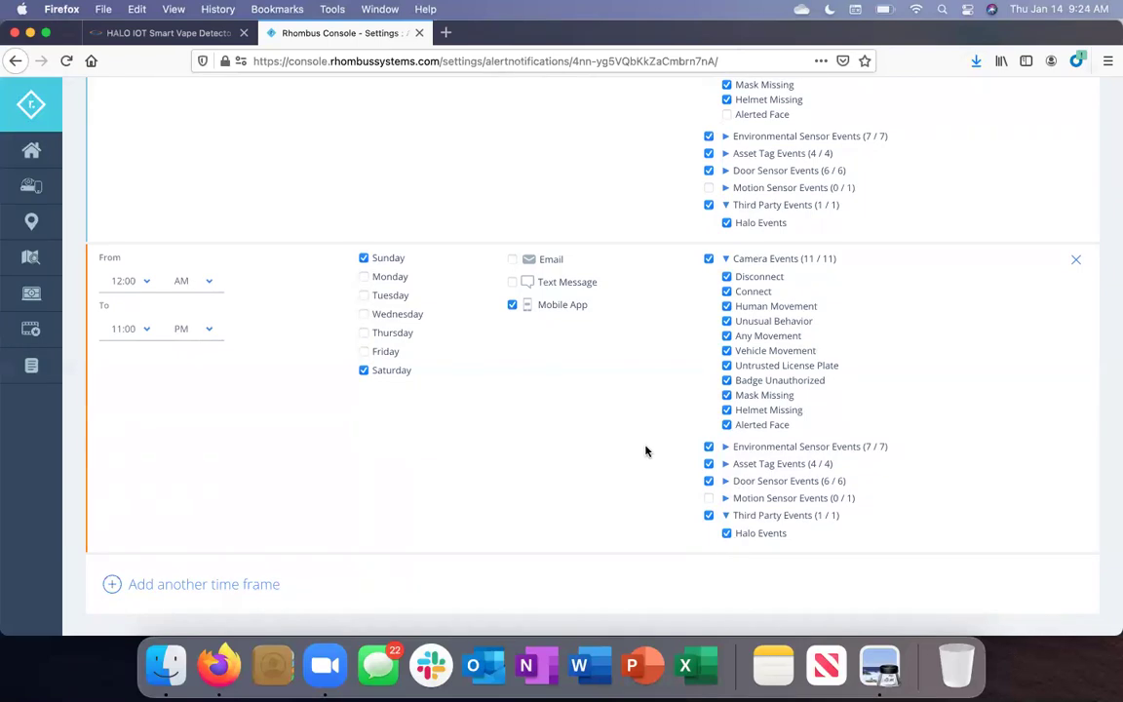
# - Discard the user's alert notification changes and return to the main Settings page
pyautogui.scroll(5, 645, 452)
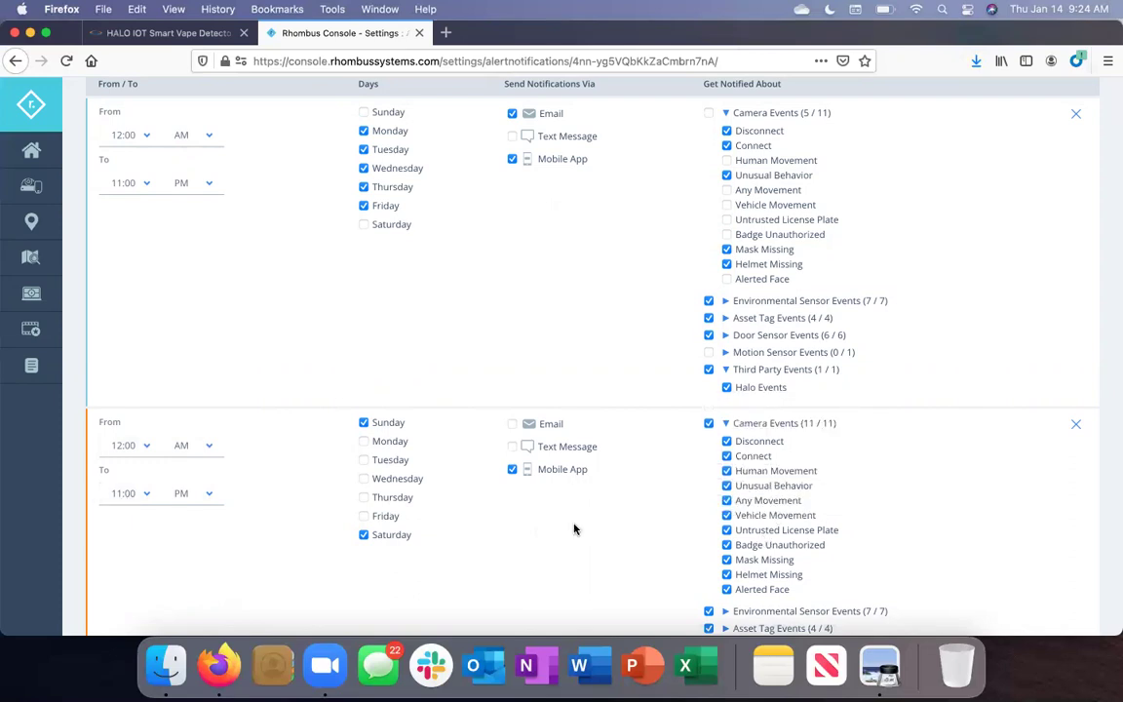
pyautogui.scroll(2, 641, 526)
pyautogui.scroll(1, 642, 527)
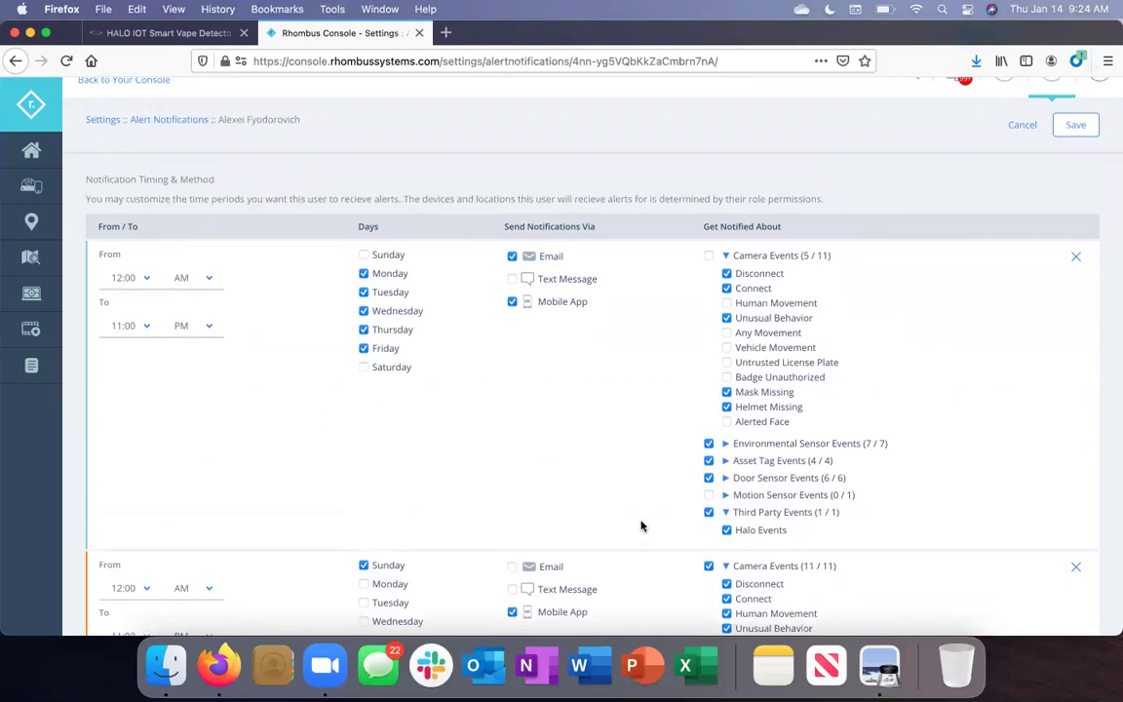
pyautogui.click(1021, 129)
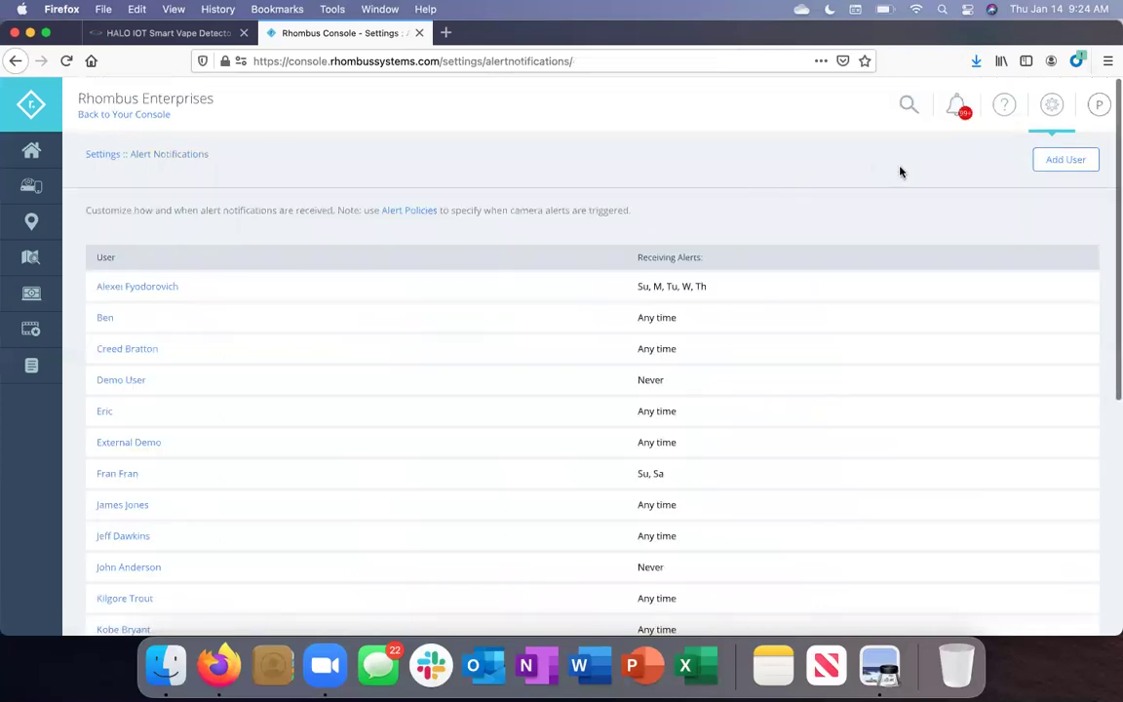
pyautogui.click(1057, 106)
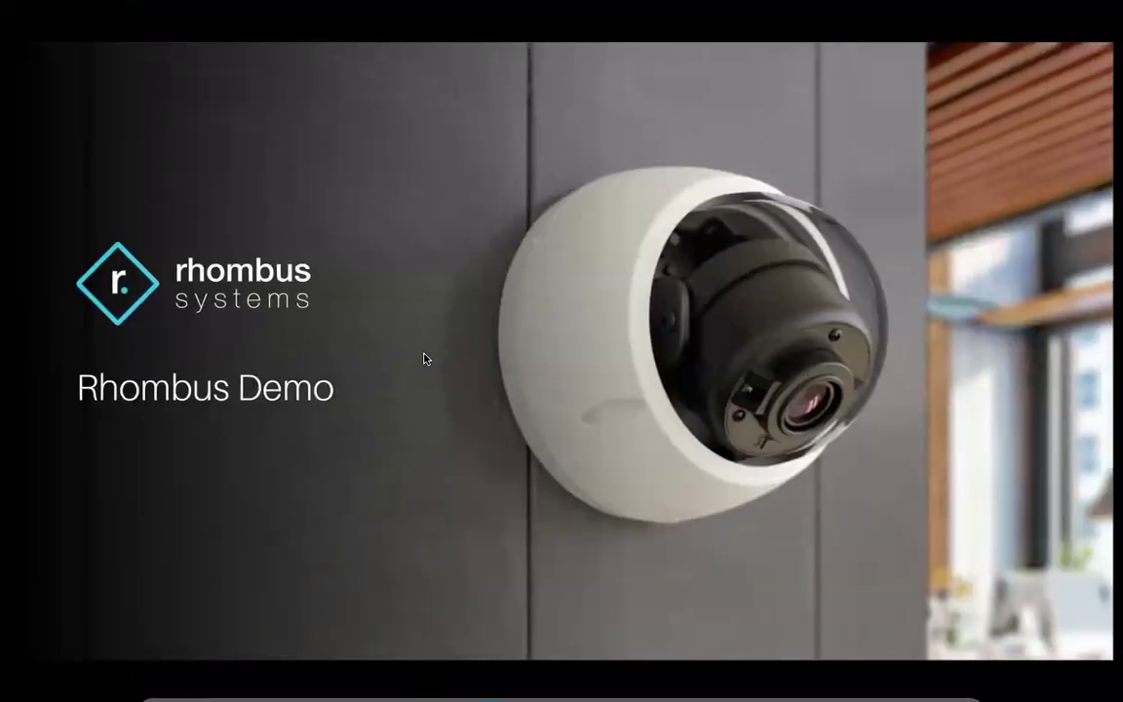
pyautogui.press('Right')
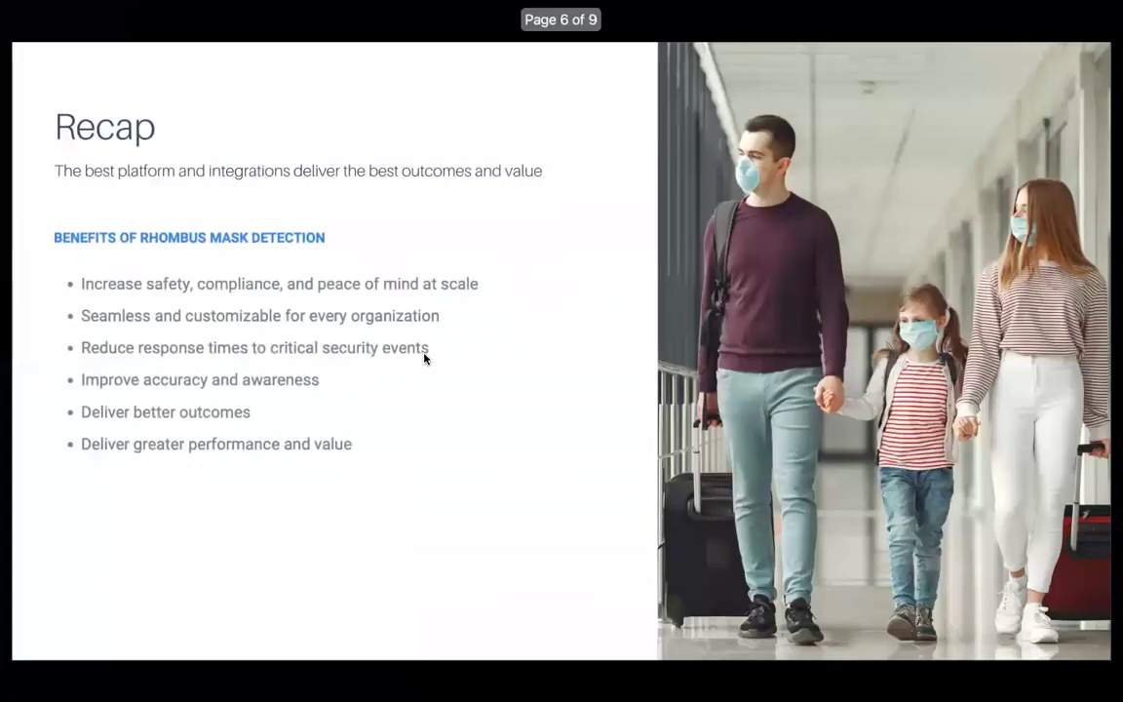